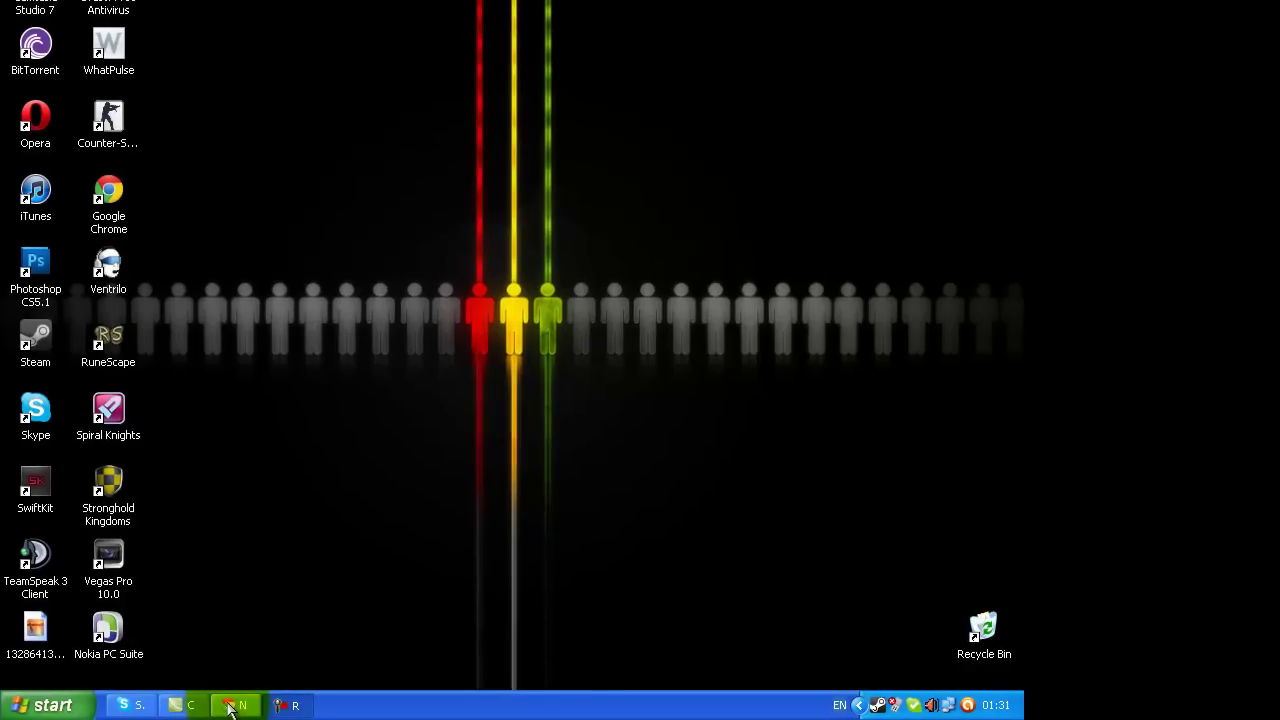
Search Google Images for 'hello' to bring up about 2.41 billion image results
left_click(229, 706)
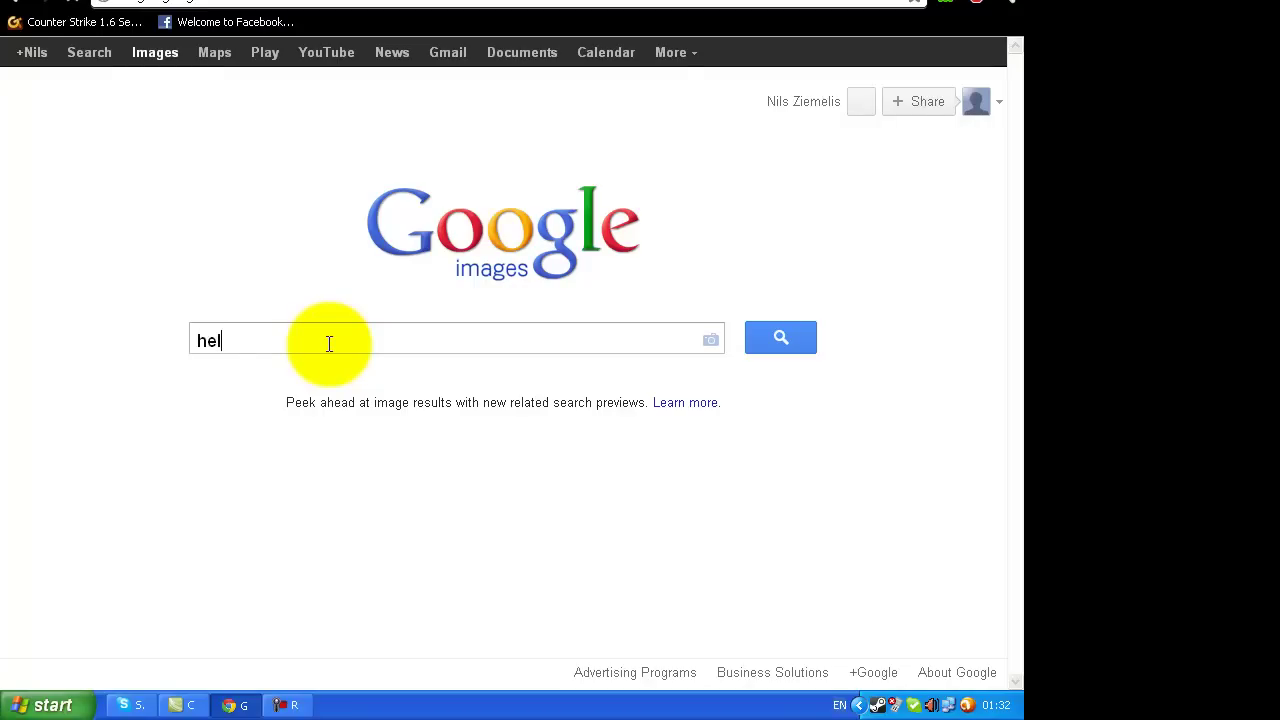
type("lo")
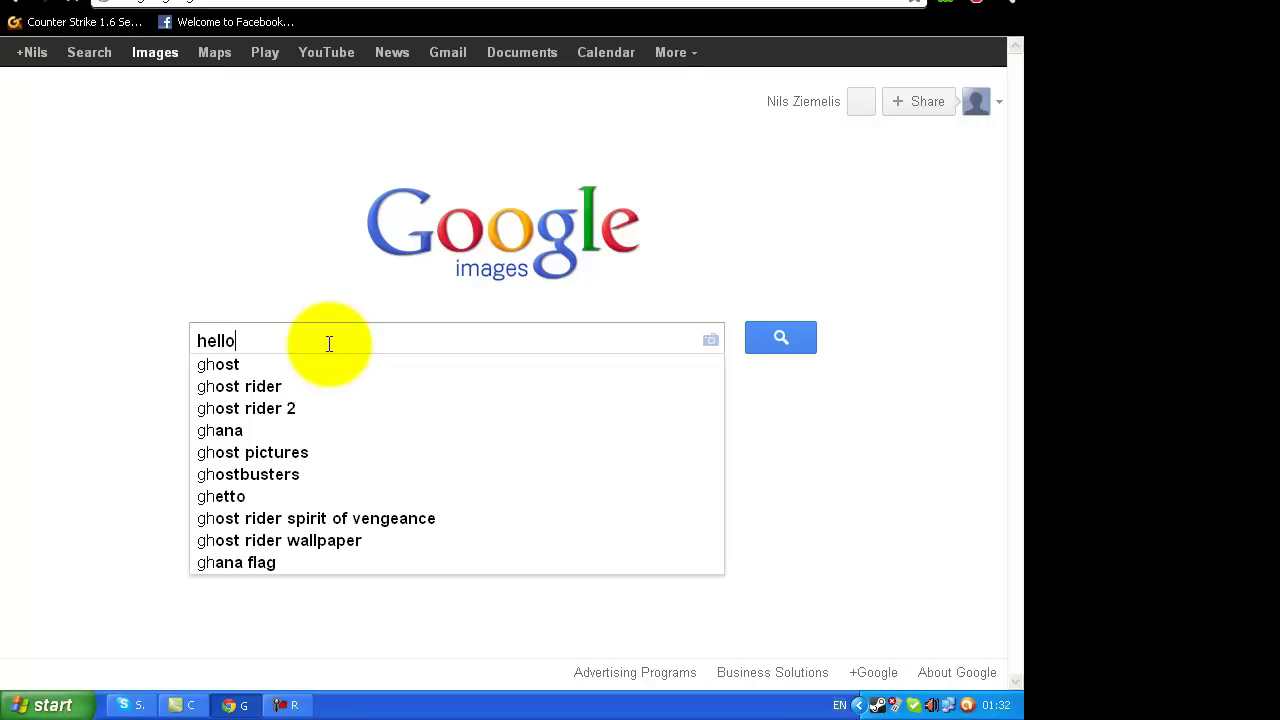
key("Return")
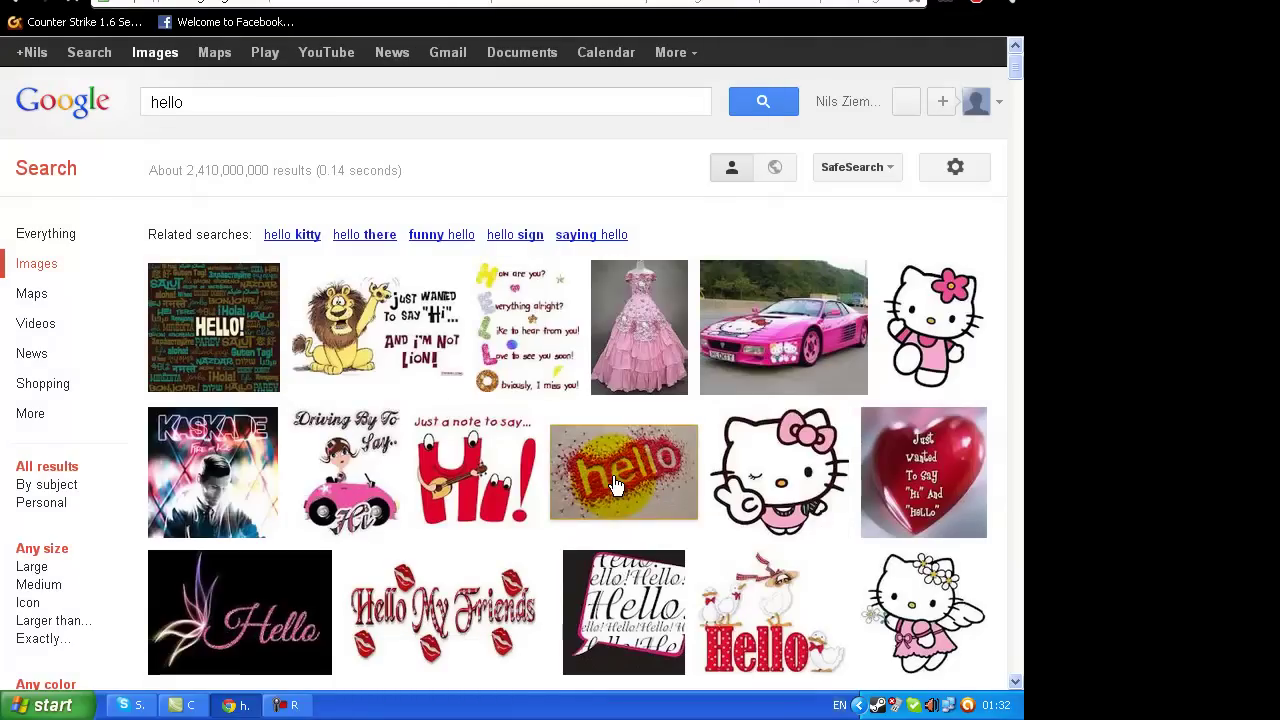
Open the red embroidered hello image and follow it to its free-extras.com source page
mouse_move(615, 485)
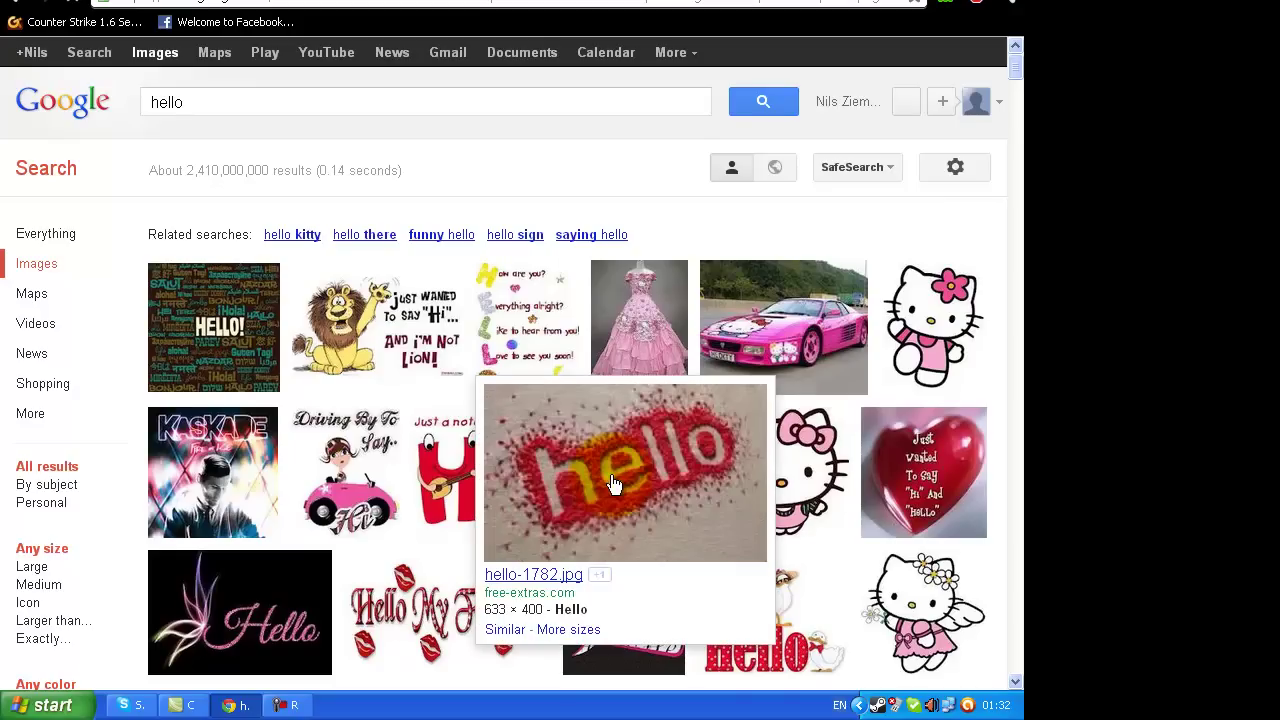
left_click(608, 490)
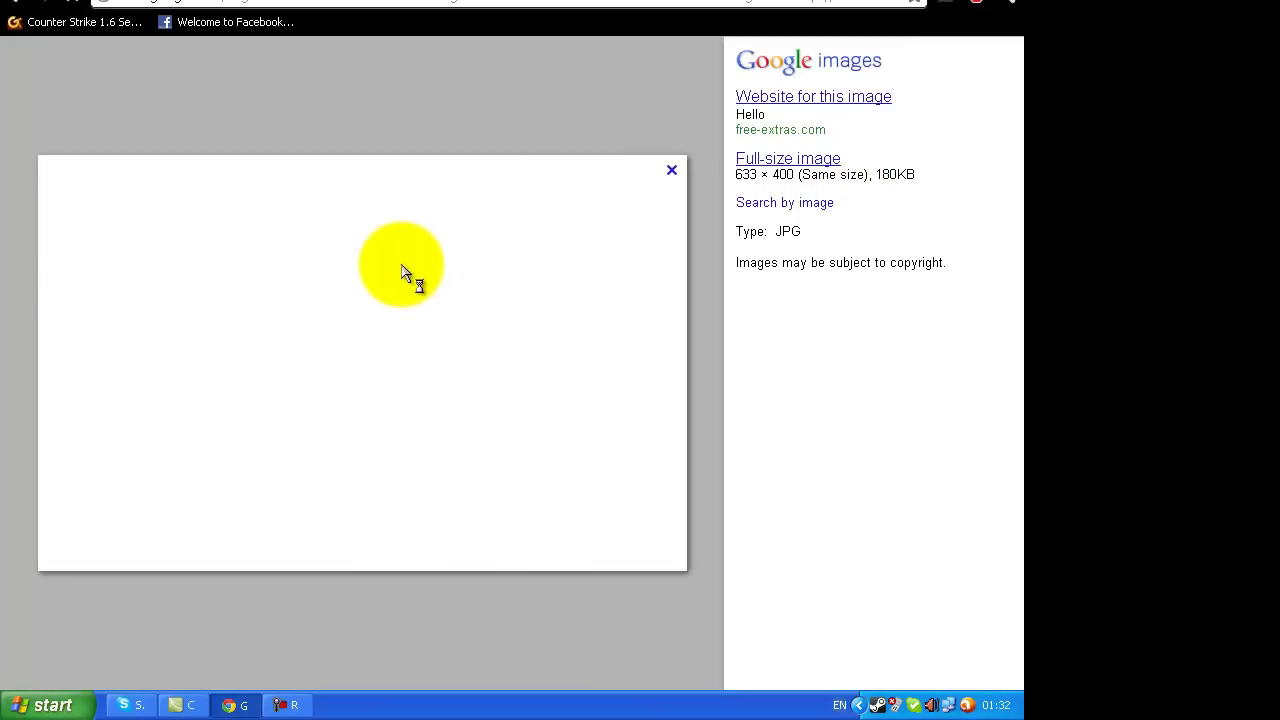
right_click(364, 272)
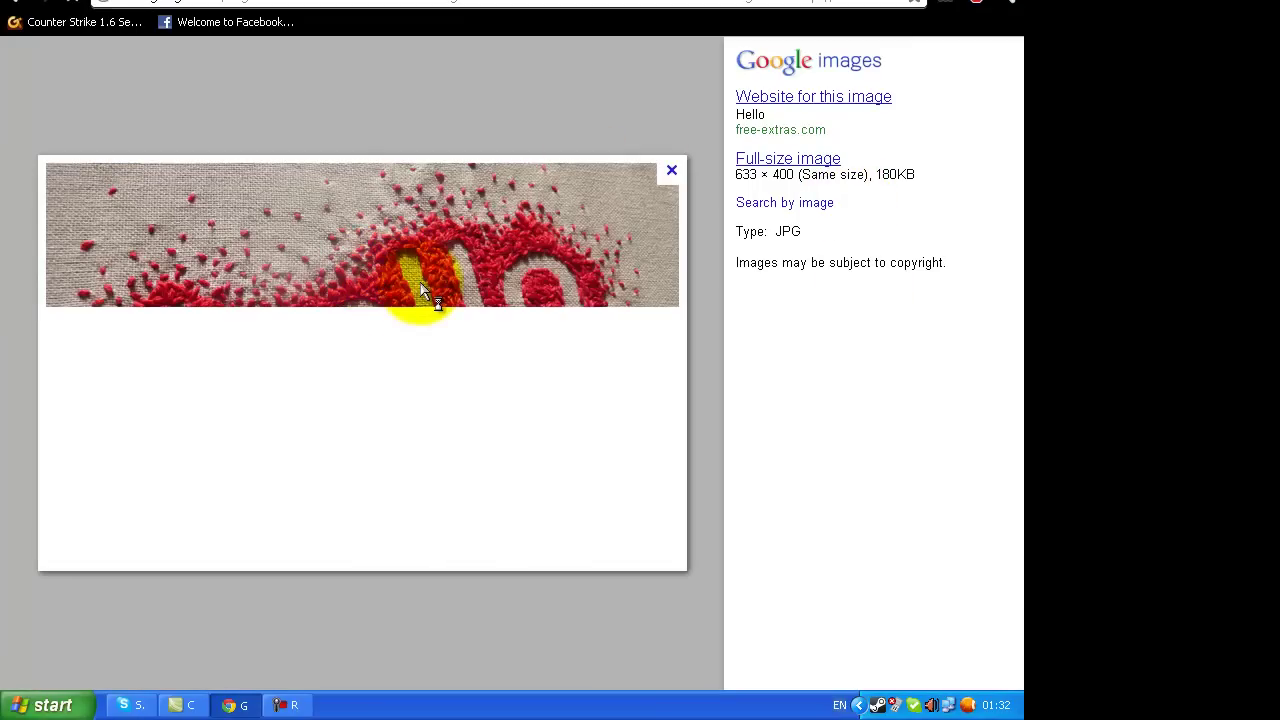
left_click(430, 284)
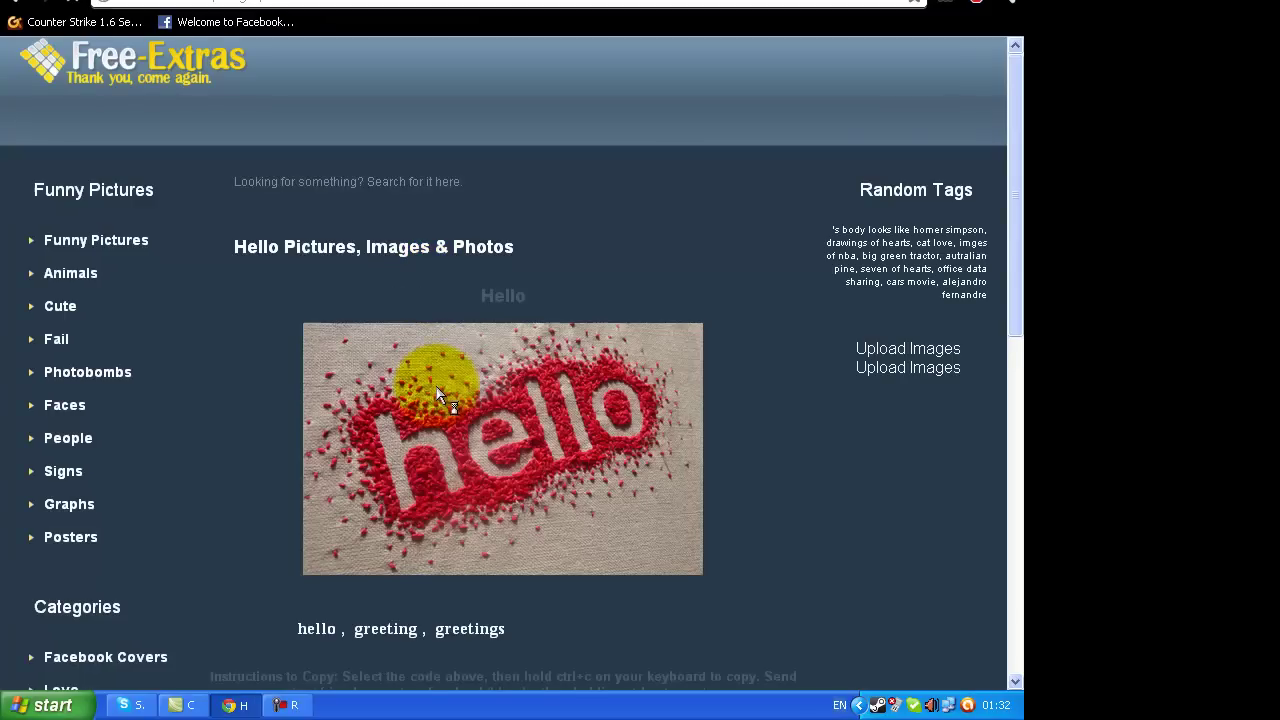
Save the red hello picture as hello-1782.jpg into the Downloads folder
right_click(440, 395)
left_click(570, 420)
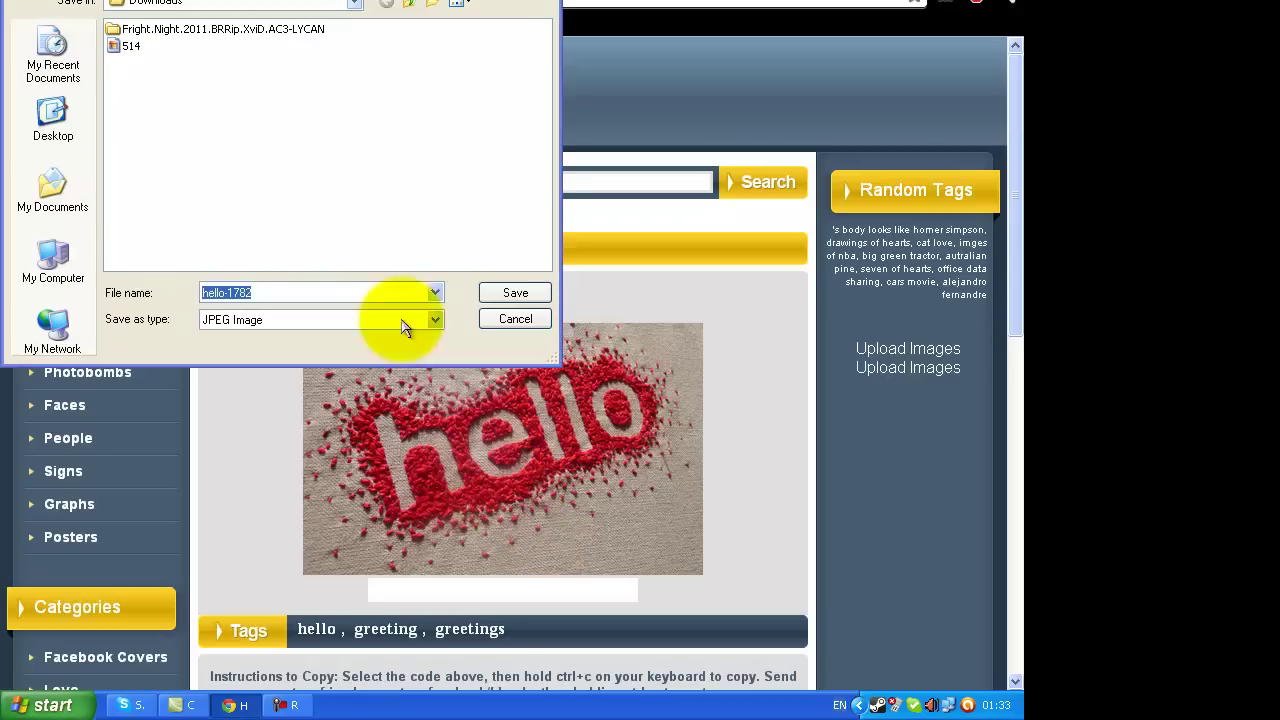
left_click(499, 299)
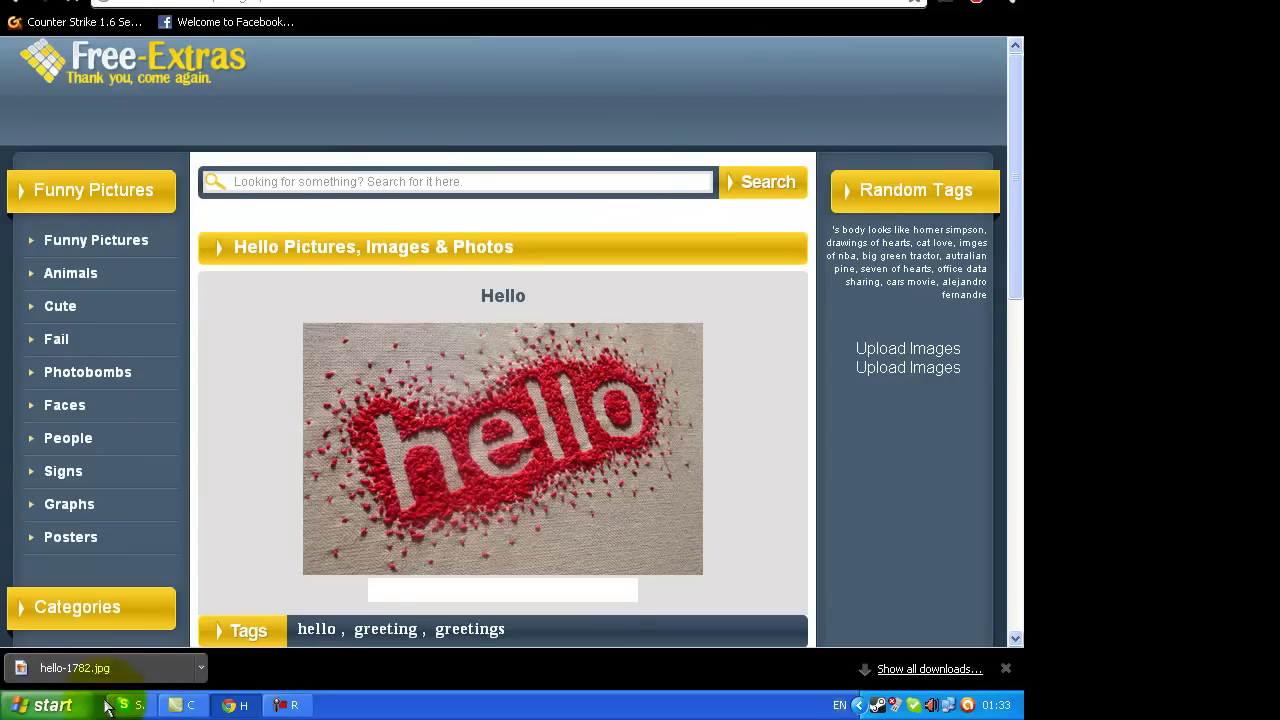
Check the Downloads folder in My Documents for the saved picture, then minimize it
left_click(50, 704)
left_click(258, 177)
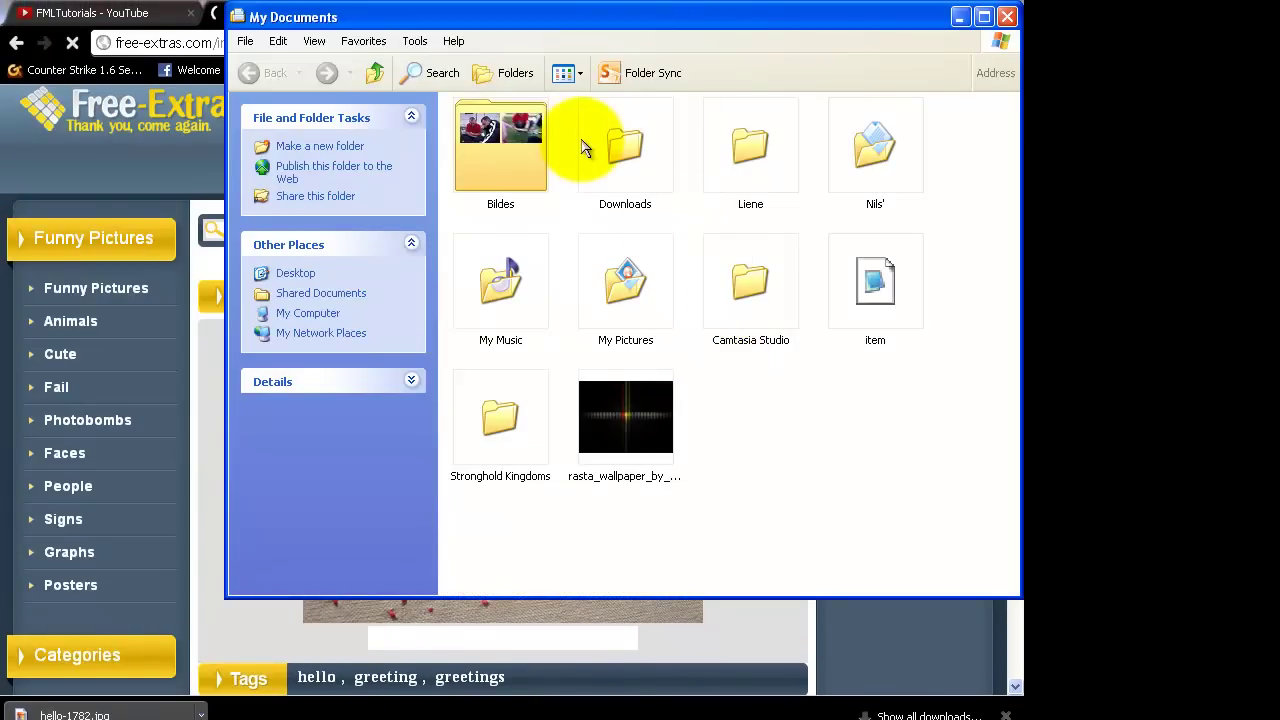
double_click(581, 141)
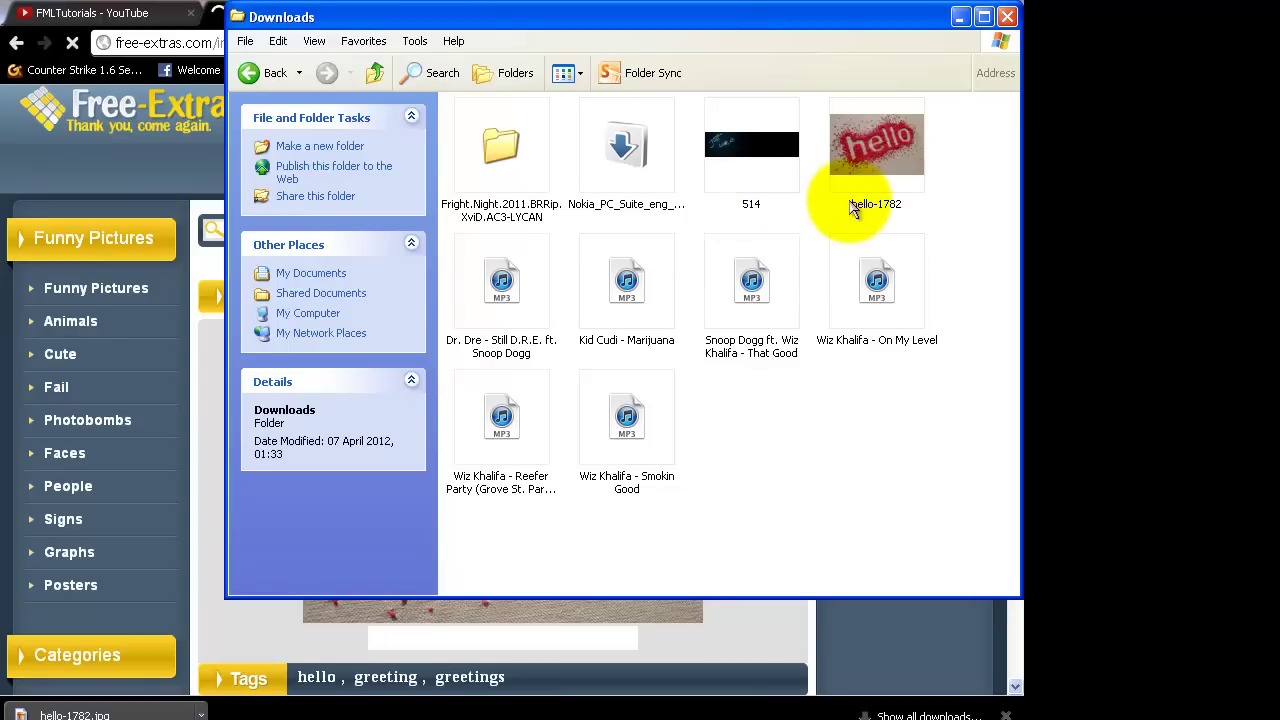
left_click(960, 18)
Reopen My Documents and go through the personal folder into Games-Programms
left_click(25, 719)
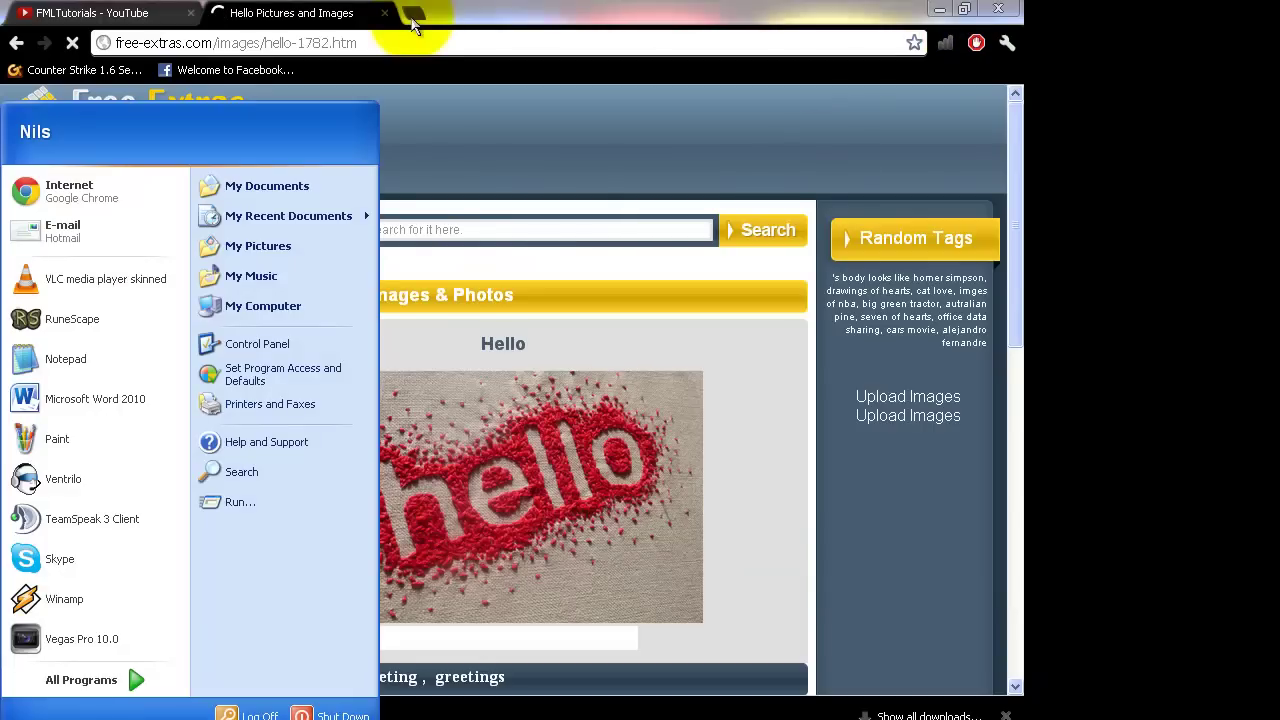
left_click(299, 190)
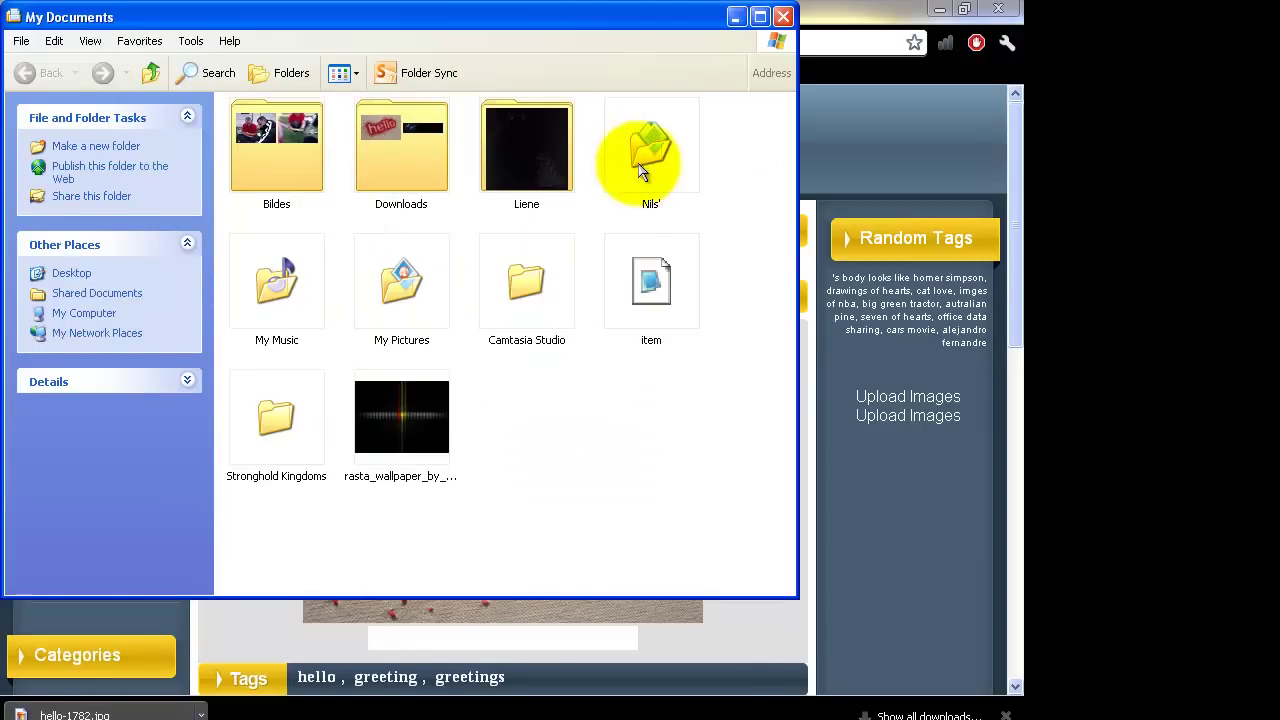
left_click(645, 150)
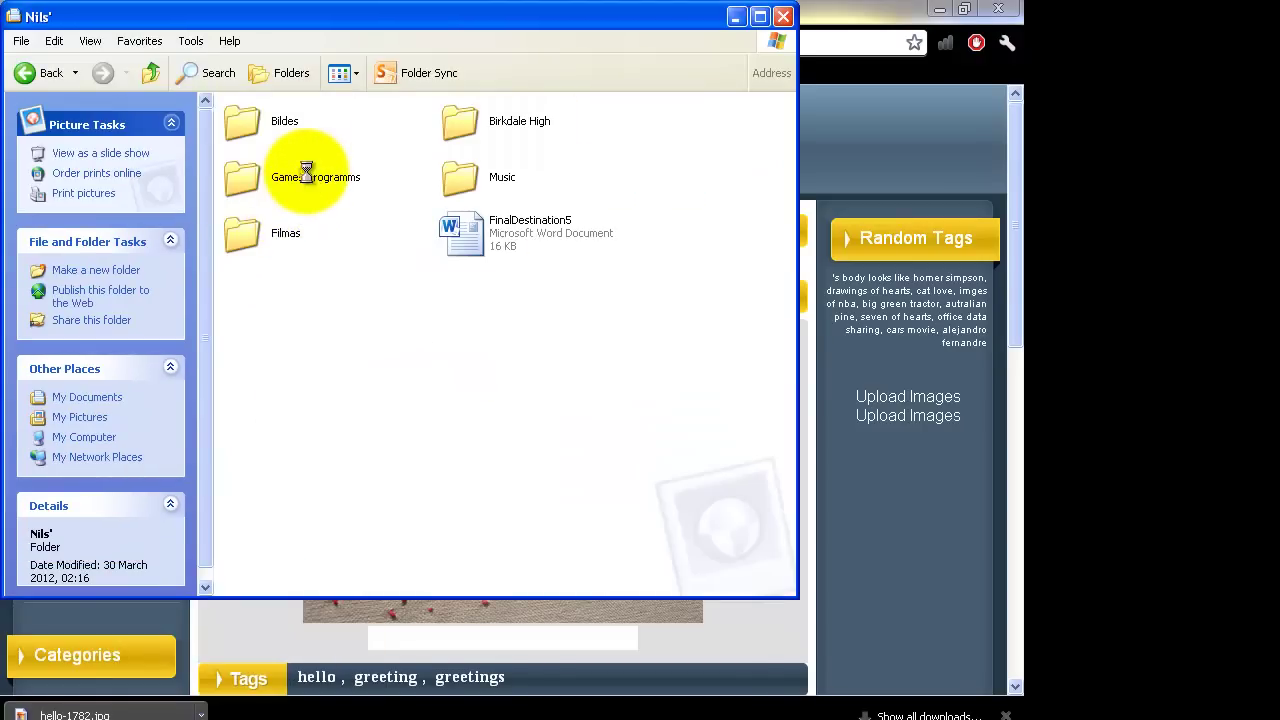
double_click(312, 178)
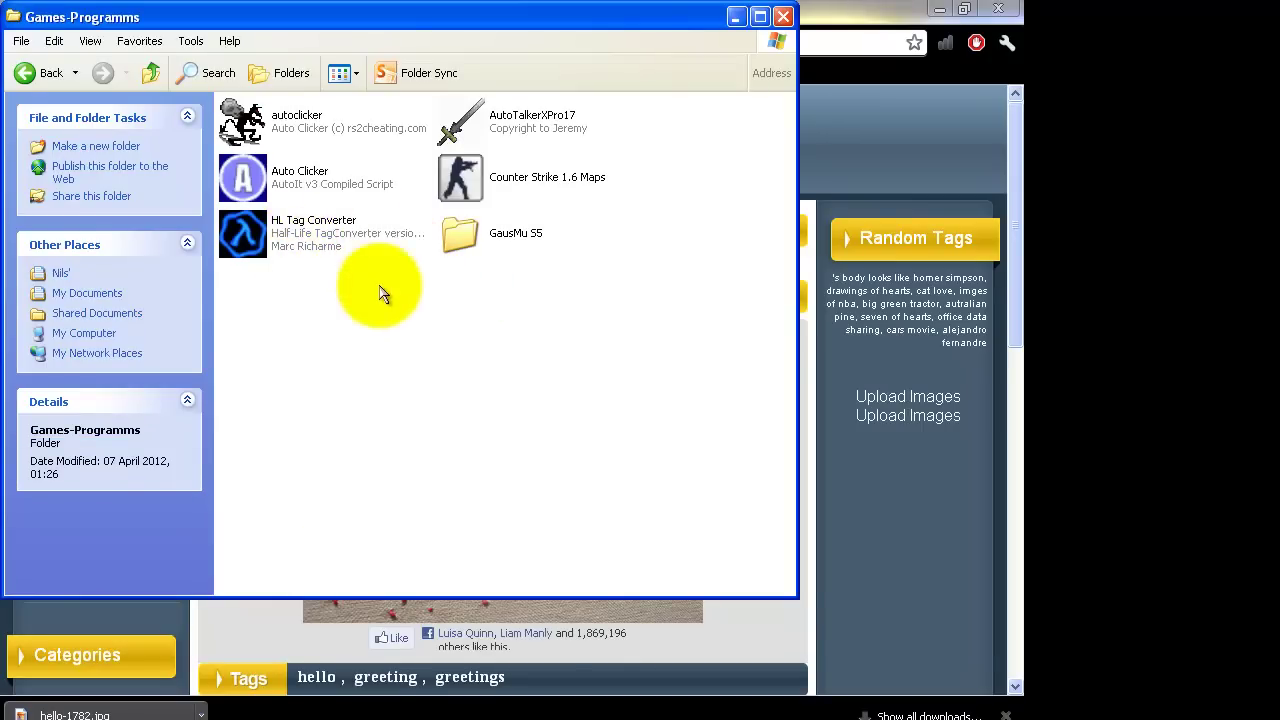
Launch HL Tag Converter, allowing it past the security warning
double_click(320, 245)
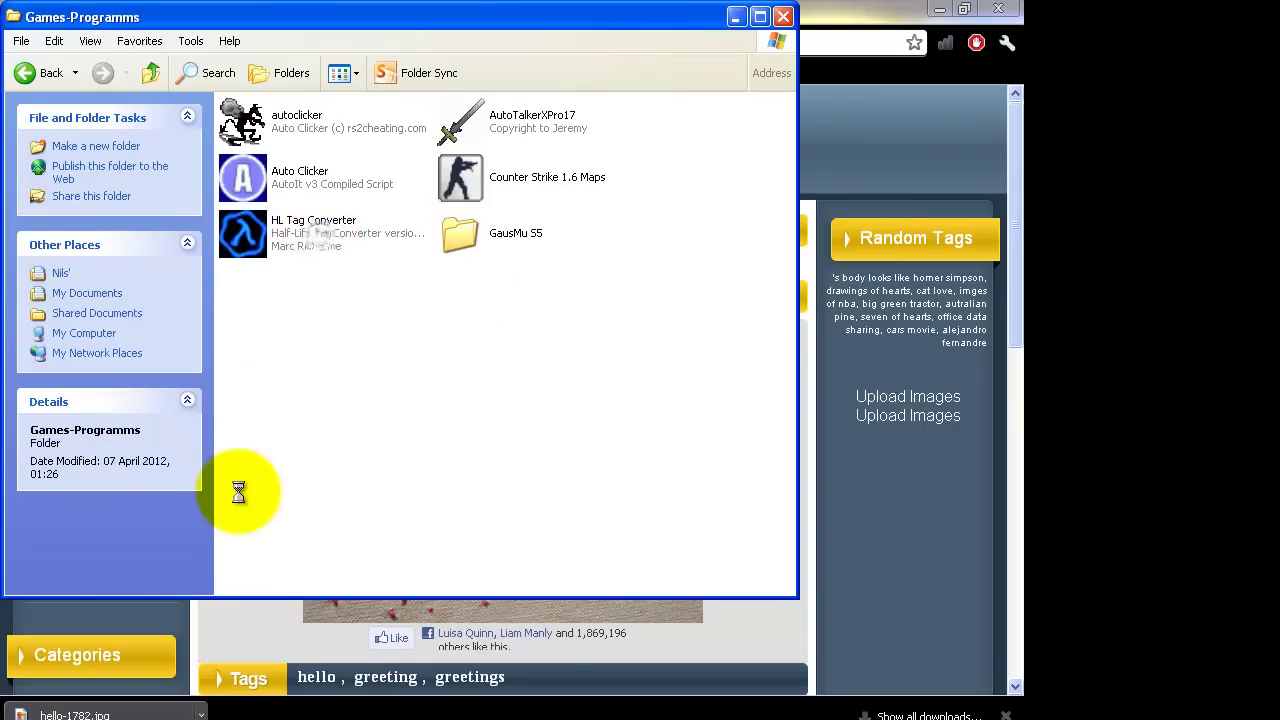
left_click(568, 395)
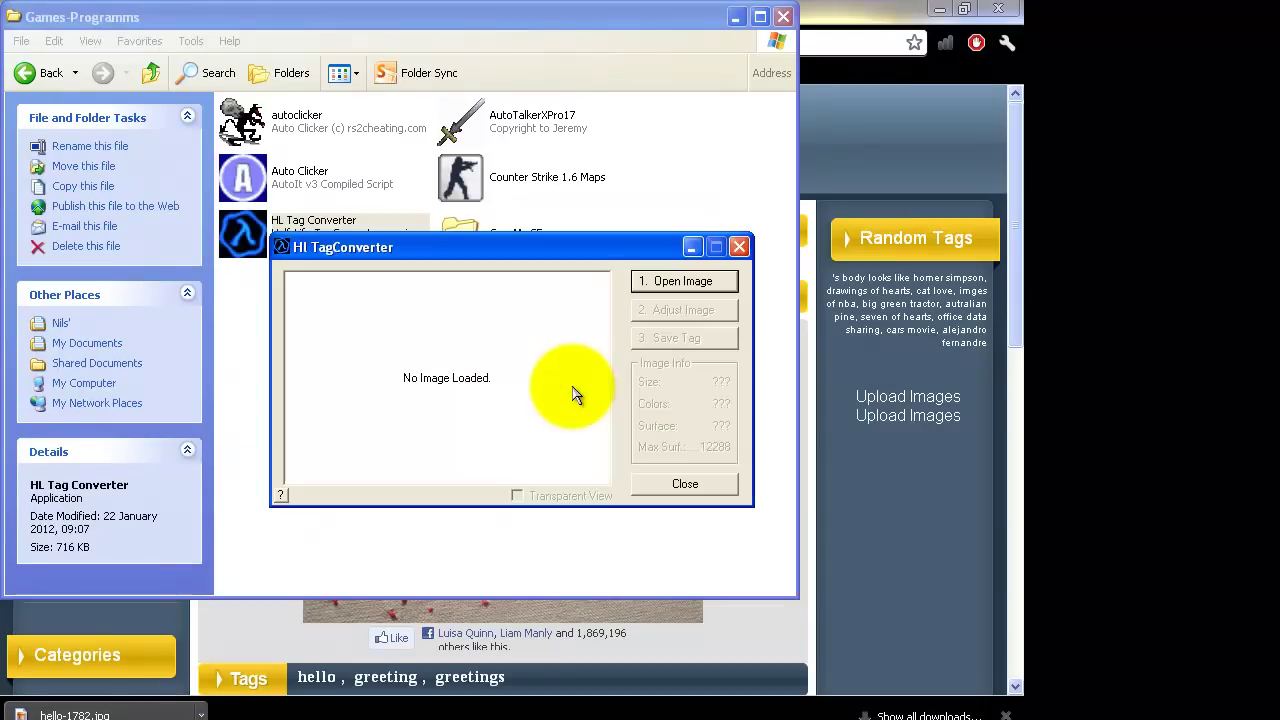
left_click(658, 285)
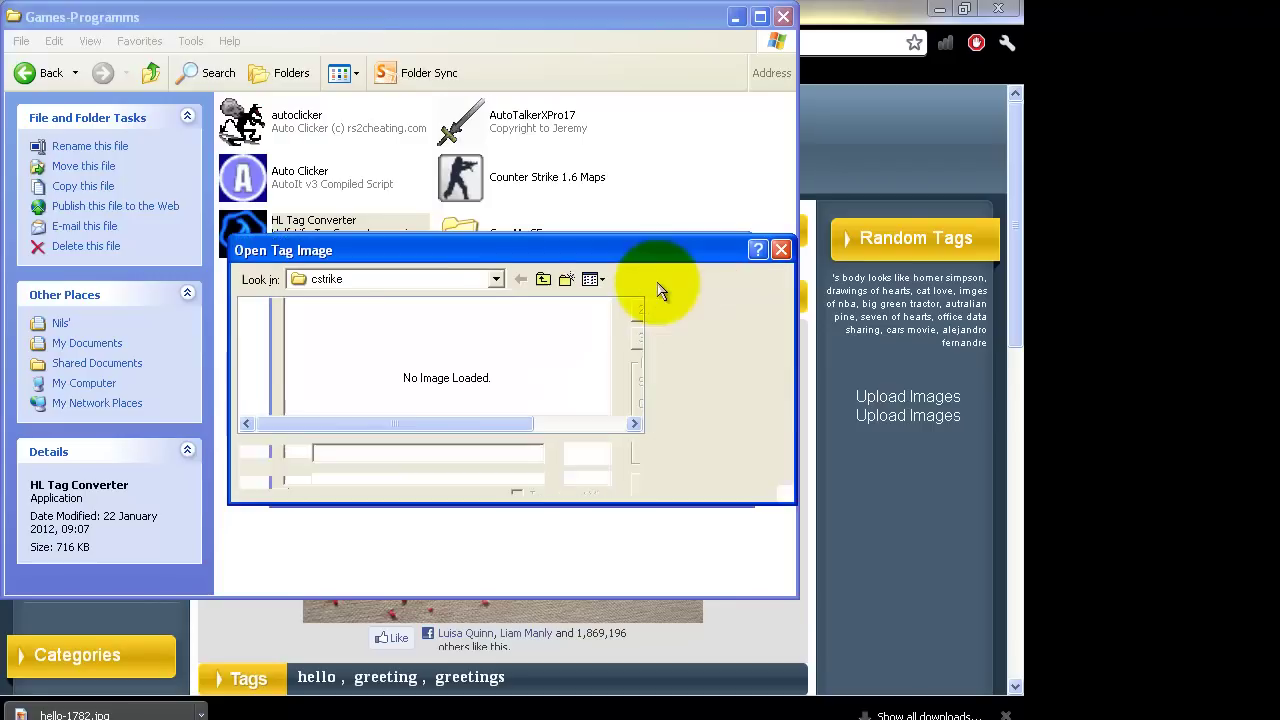
Browse to My Documents > Downloads and load hello-1782 into the converter
left_click(541, 280)
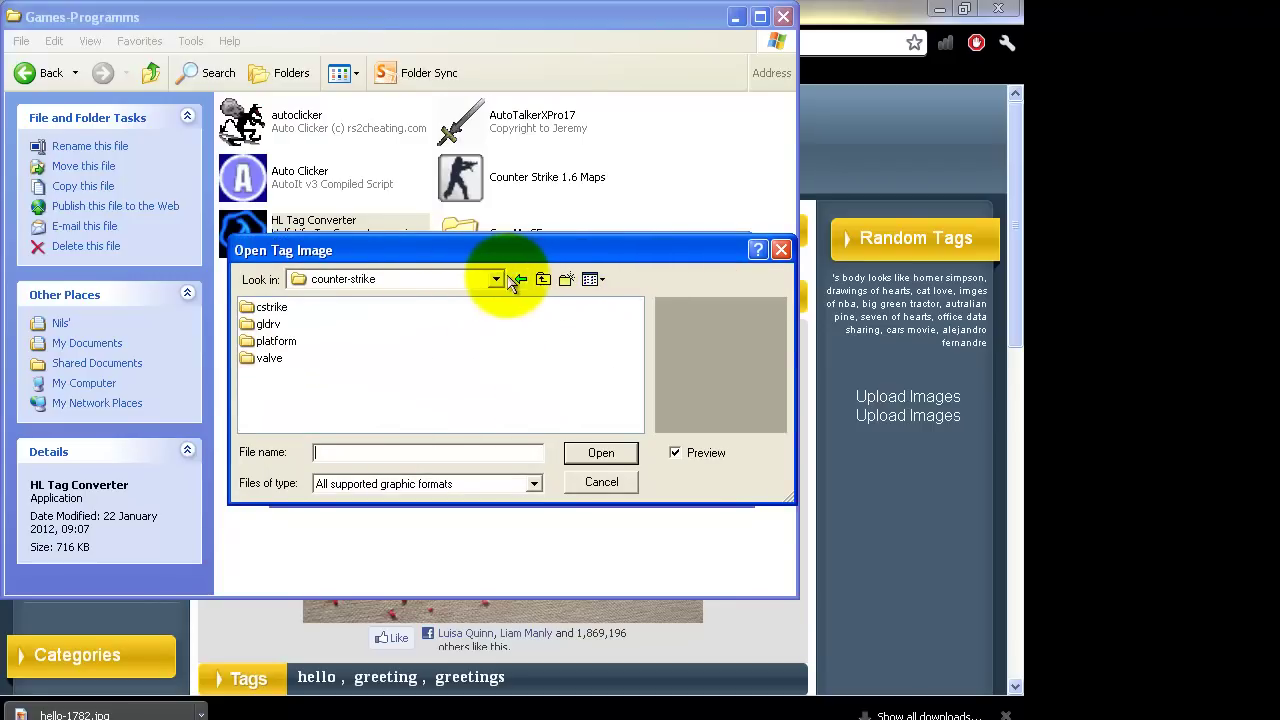
left_click(493, 279)
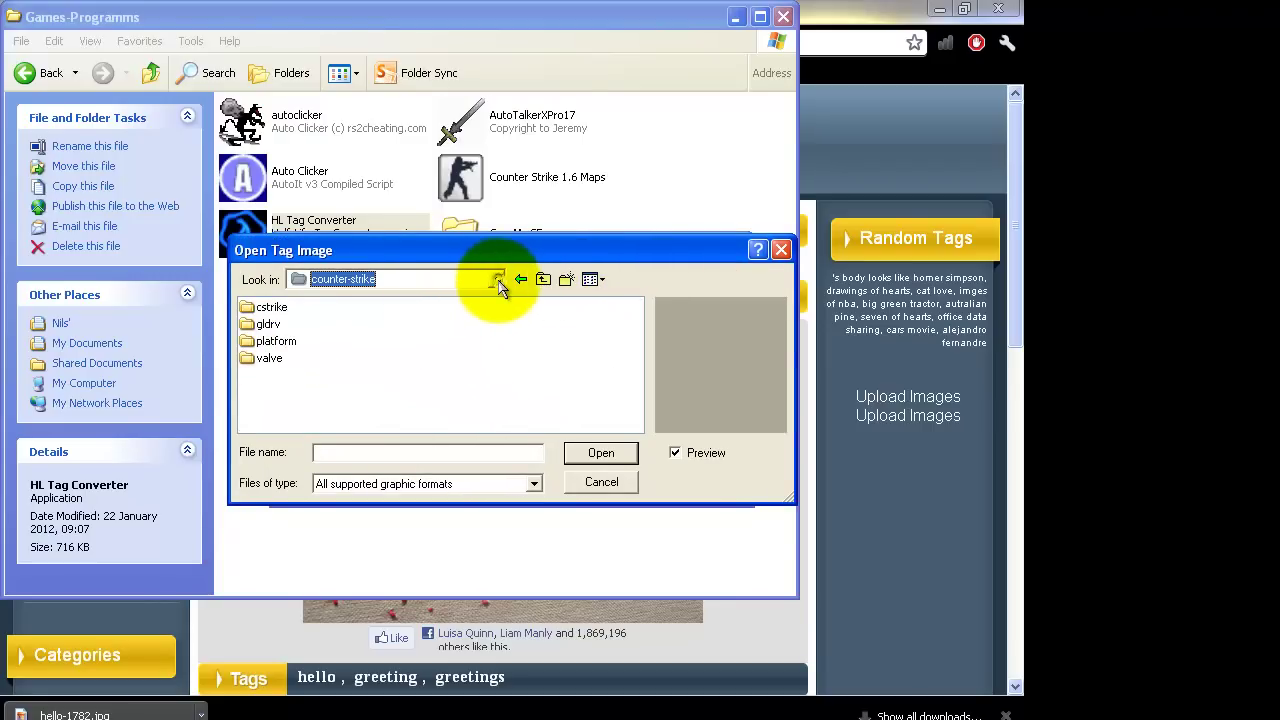
left_click(496, 281)
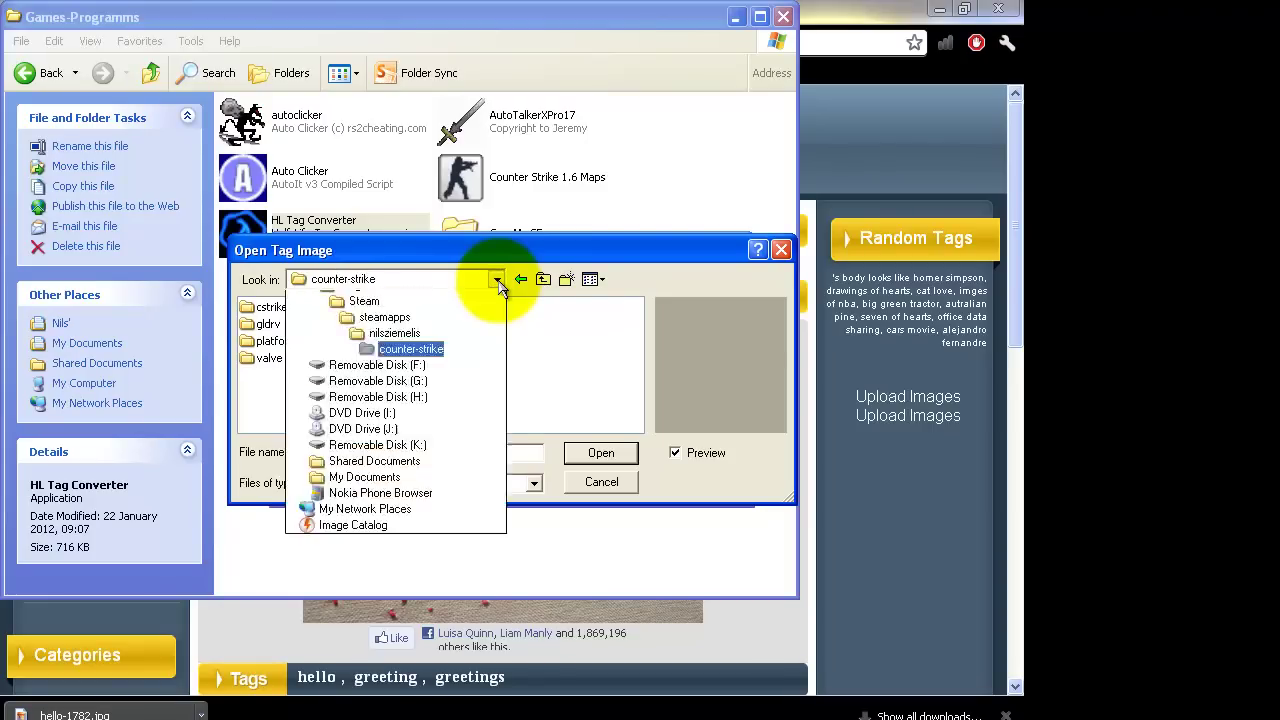
left_click(496, 281)
left_click(496, 281)
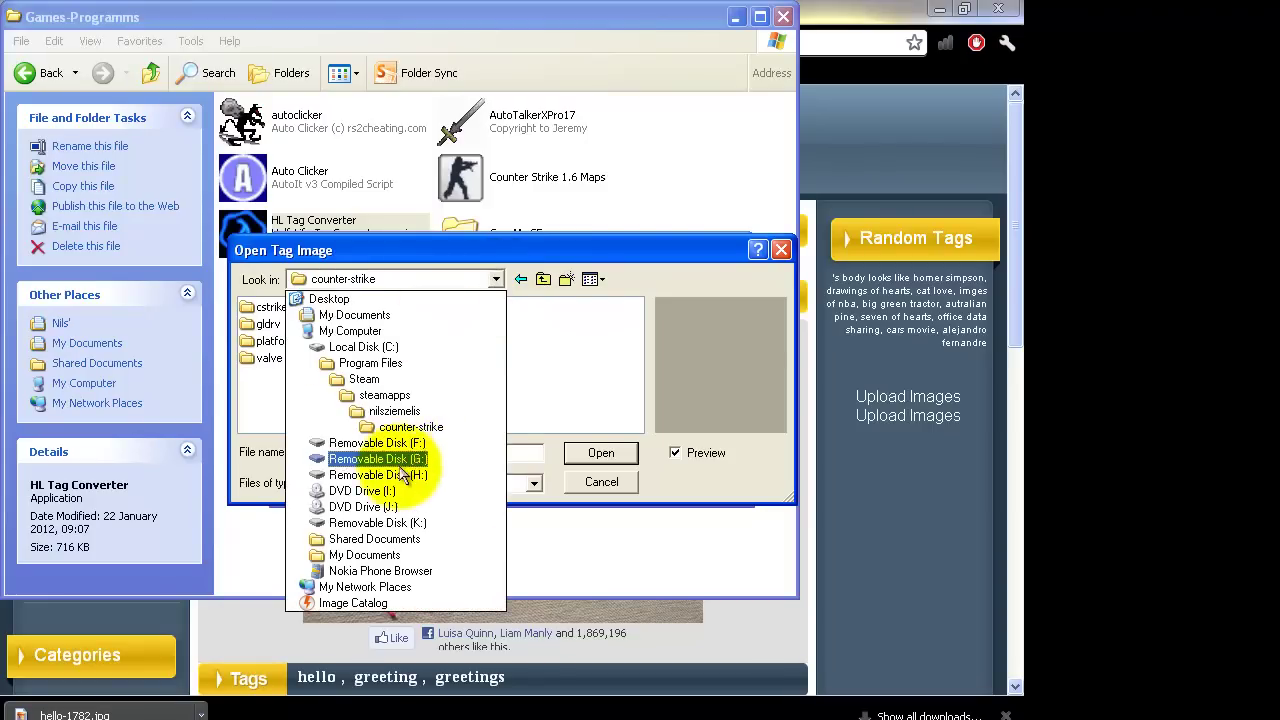
left_click(383, 554)
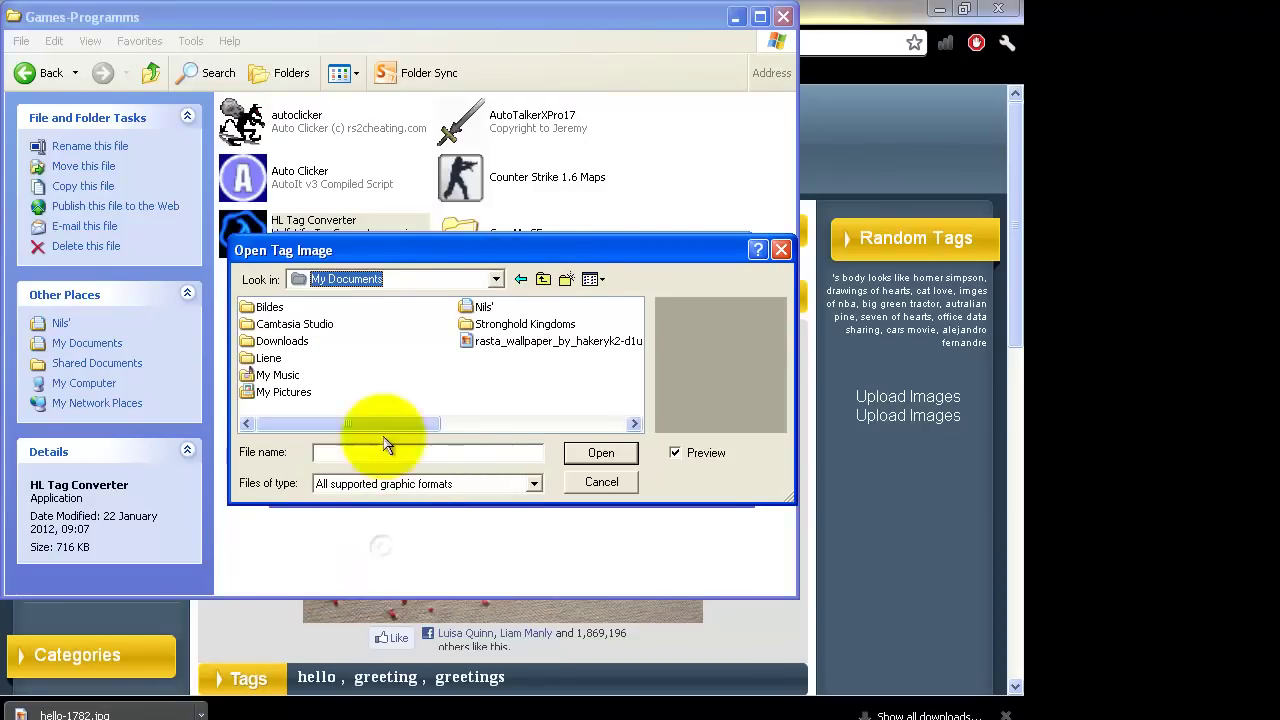
double_click(278, 341)
left_click(272, 341)
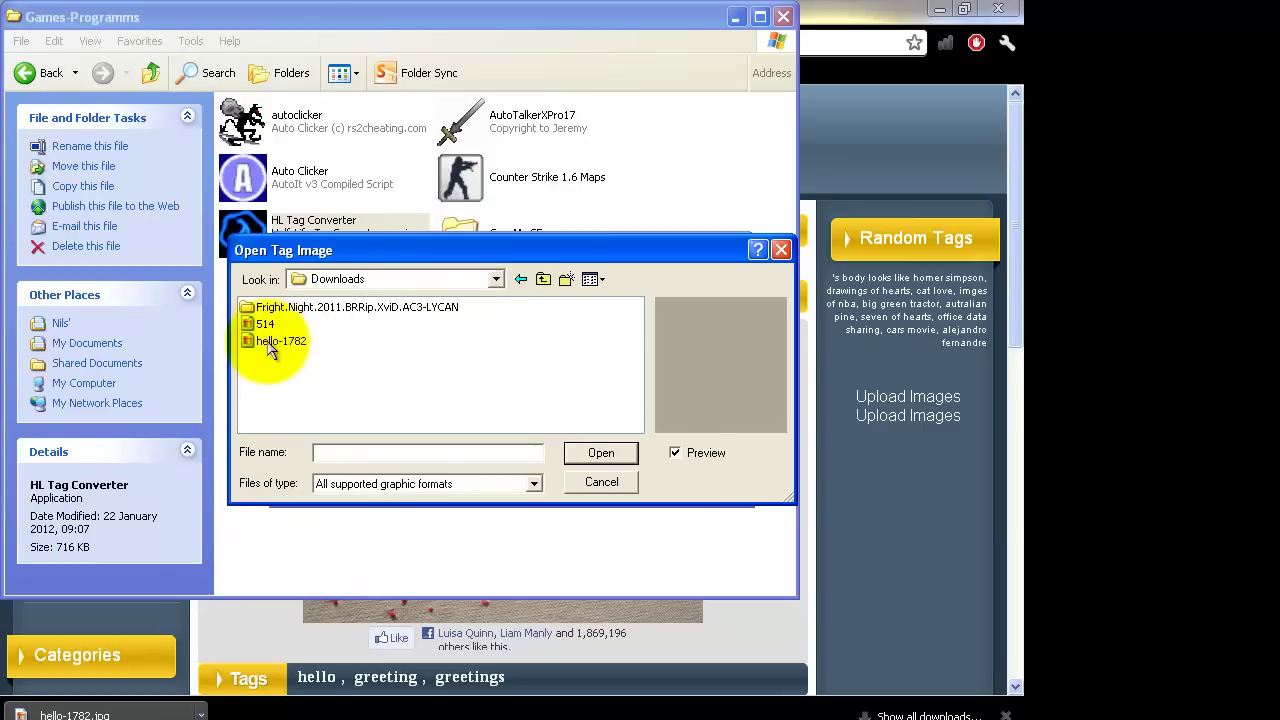
left_click(600, 454)
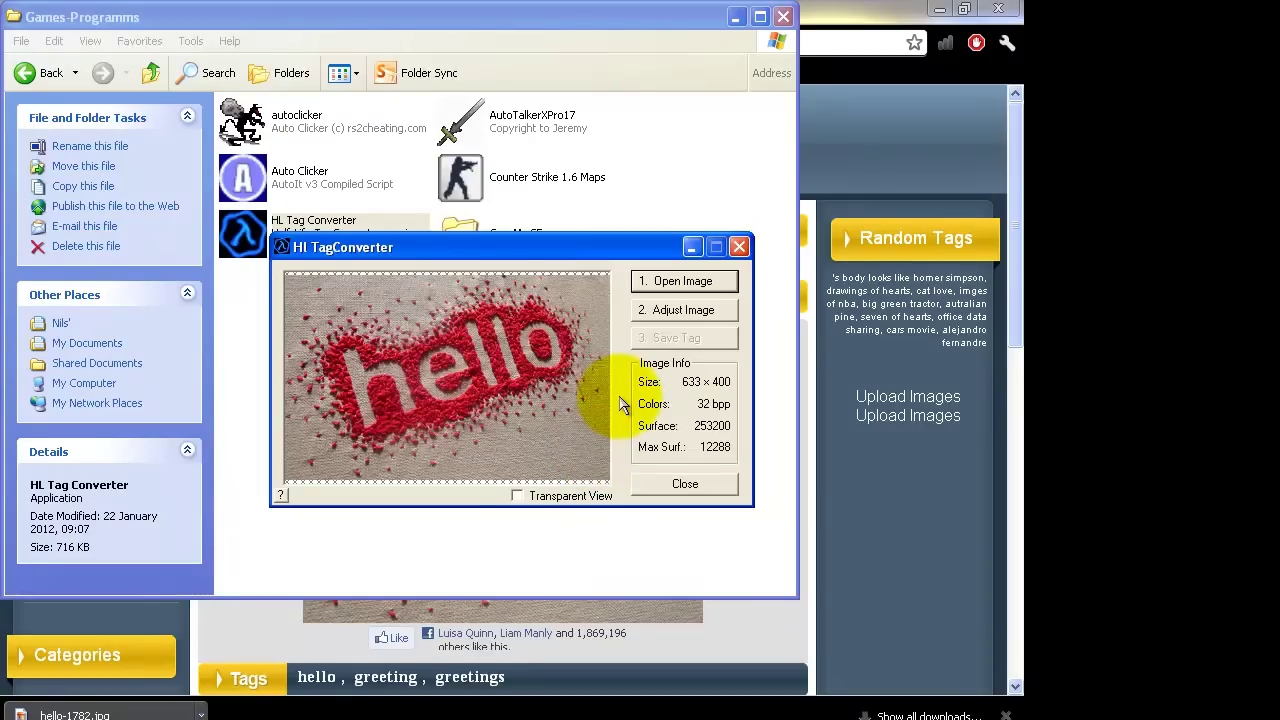
Resize the hello image to 128 × 80 with 256 colours and bring up the save-tag options
left_click(688, 312)
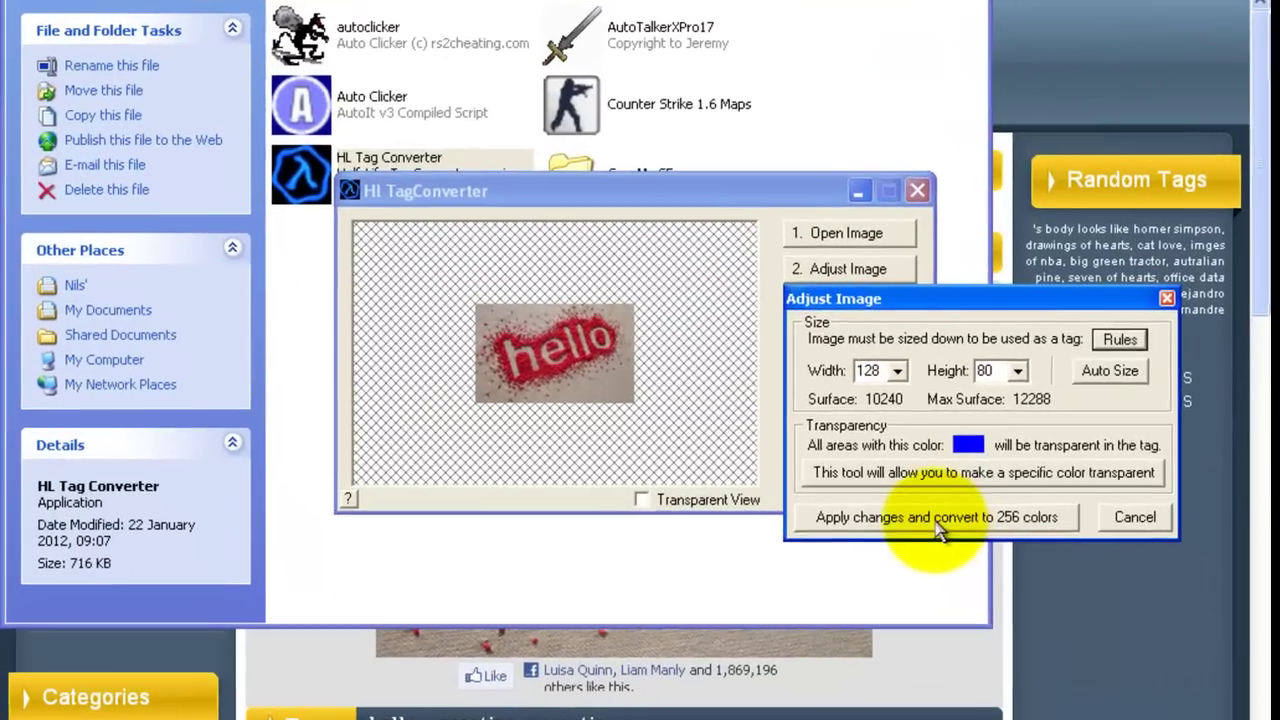
left_click(937, 518)
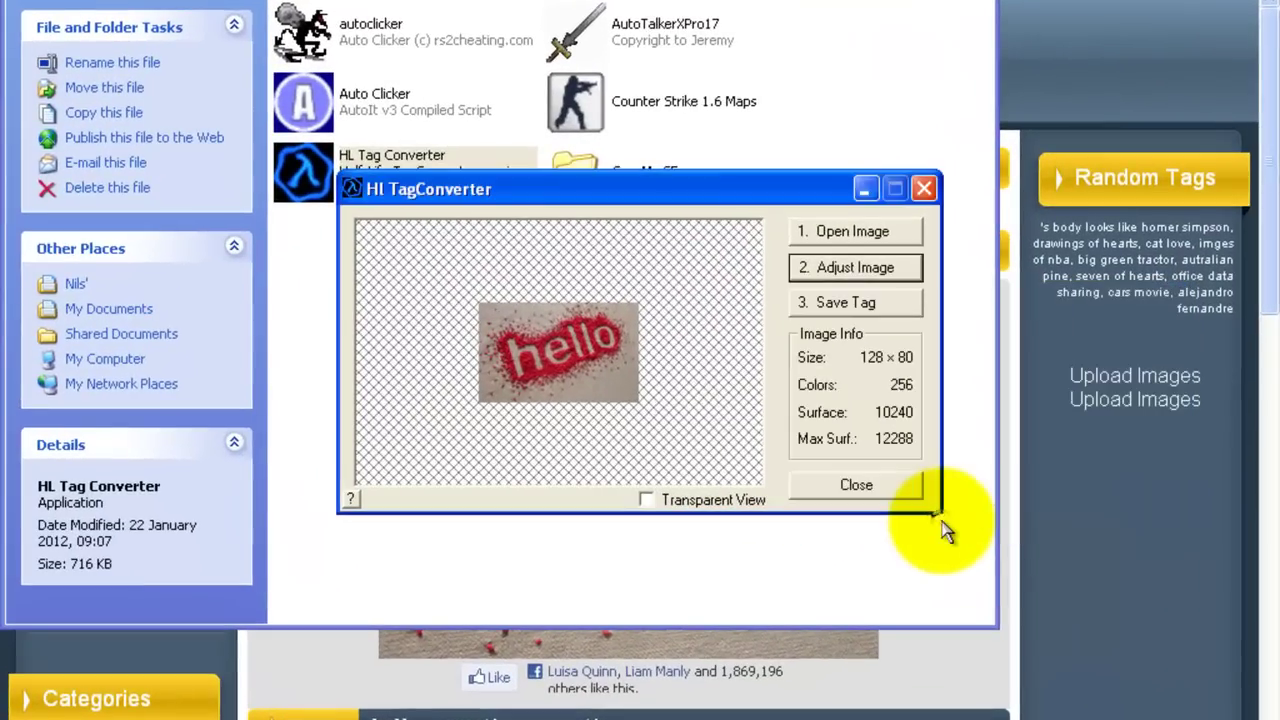
left_click(847, 310)
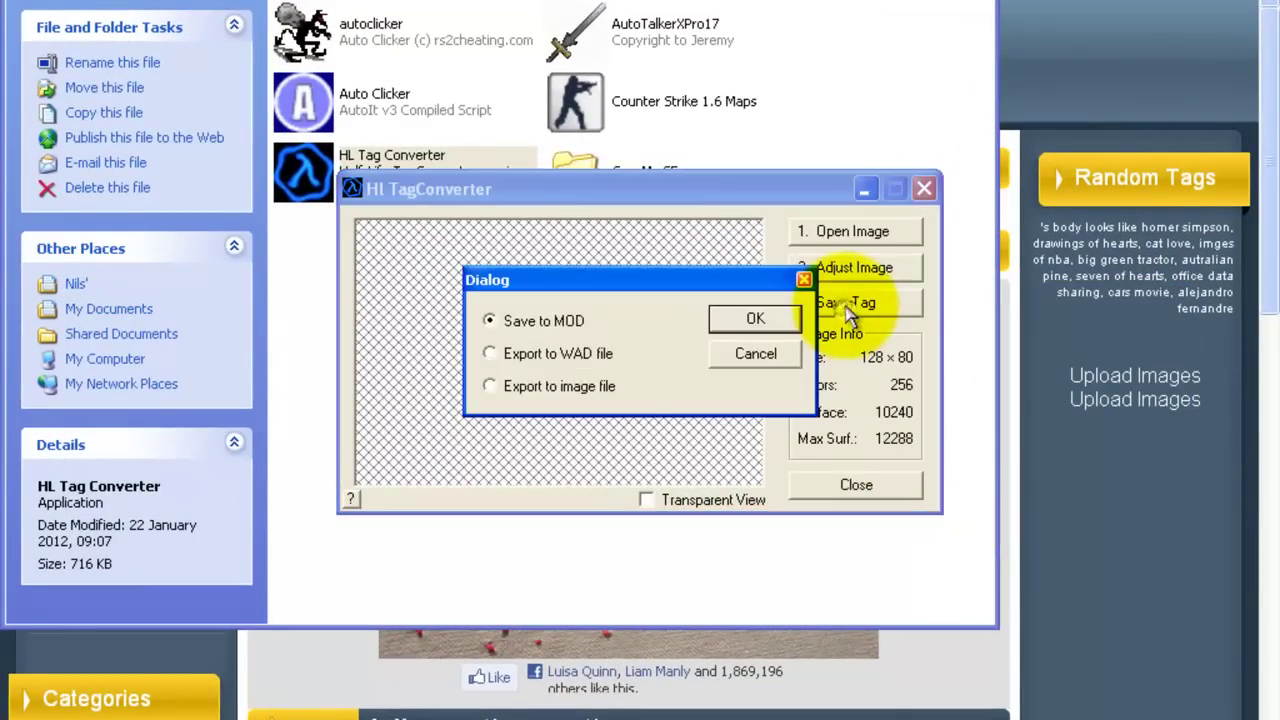
Confirm Export to WAD file and point the Save As dialog at the C: drive
left_click(490, 354)
left_click(755, 318)
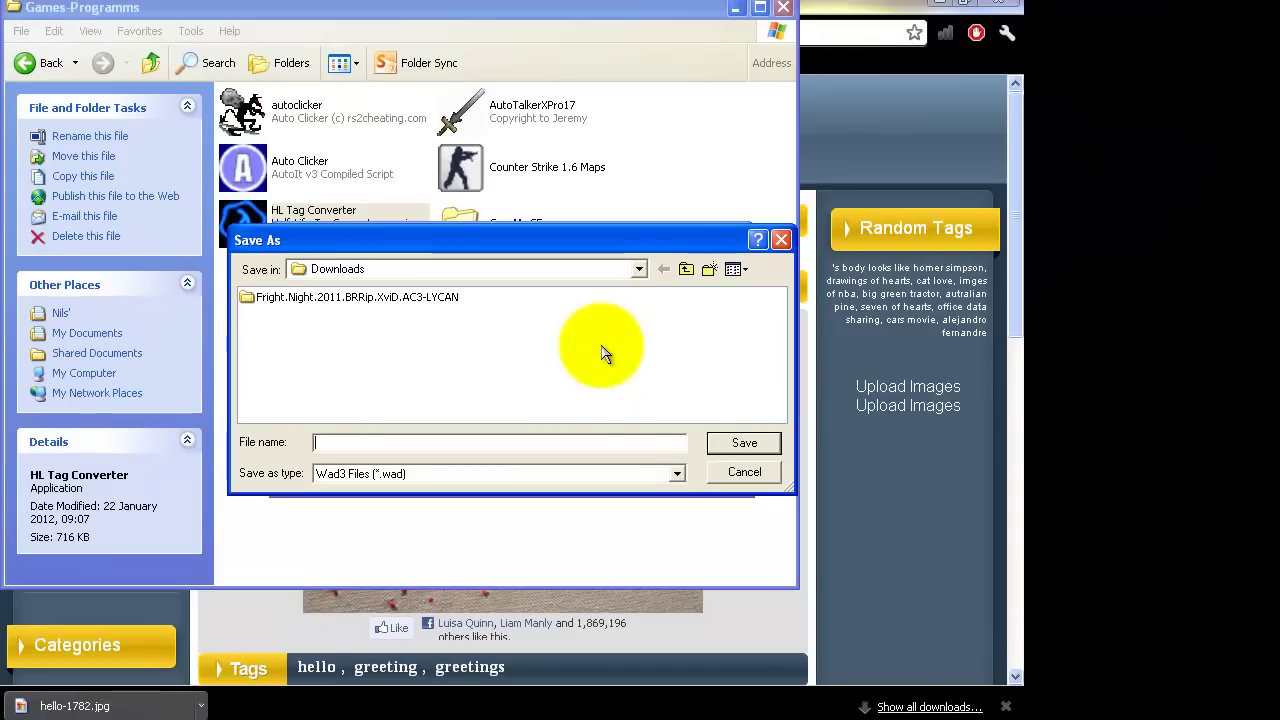
left_click(638, 269)
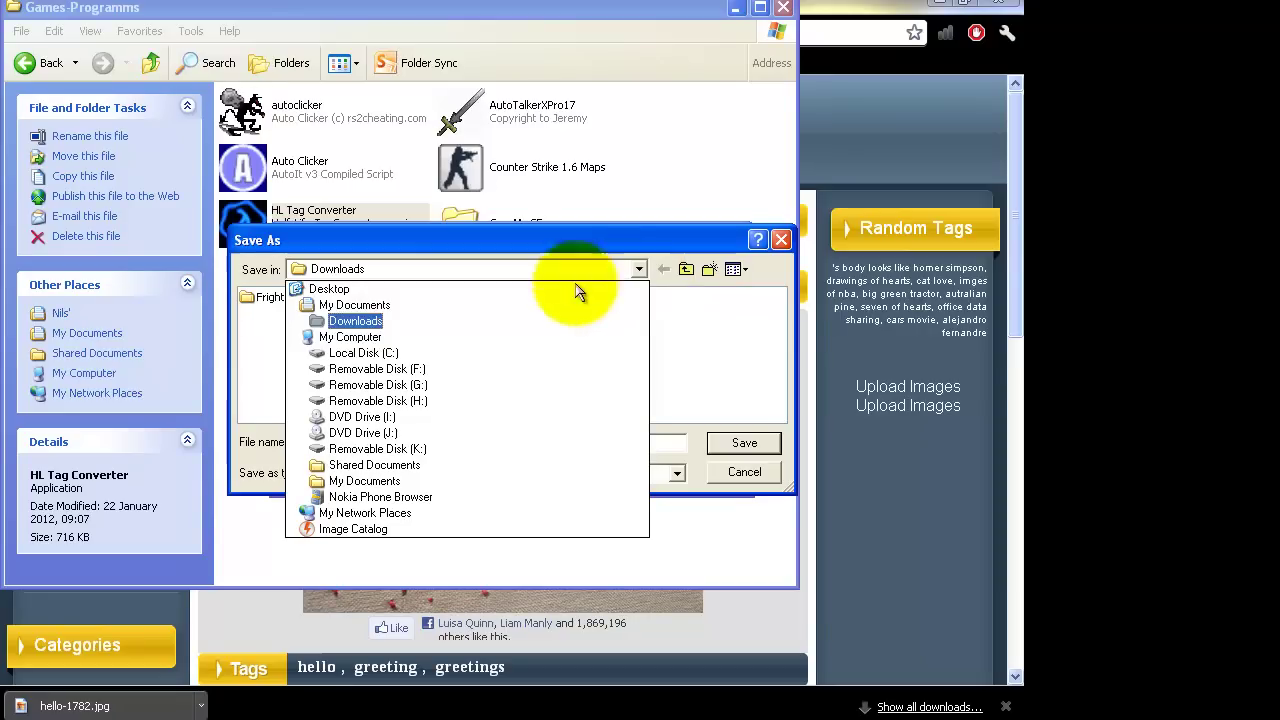
left_click(420, 352)
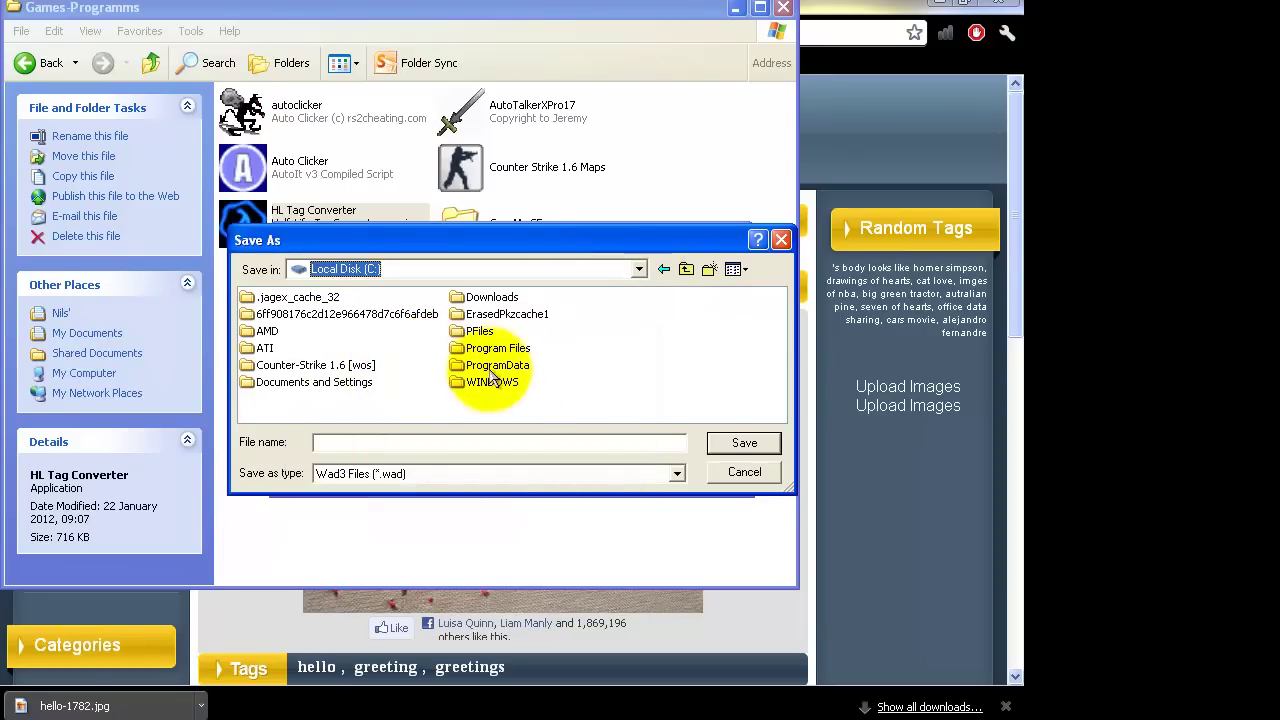
Navigate Program Files > Steam > steamapps > game library > counter-strike to reach cstrike
double_click(498, 352)
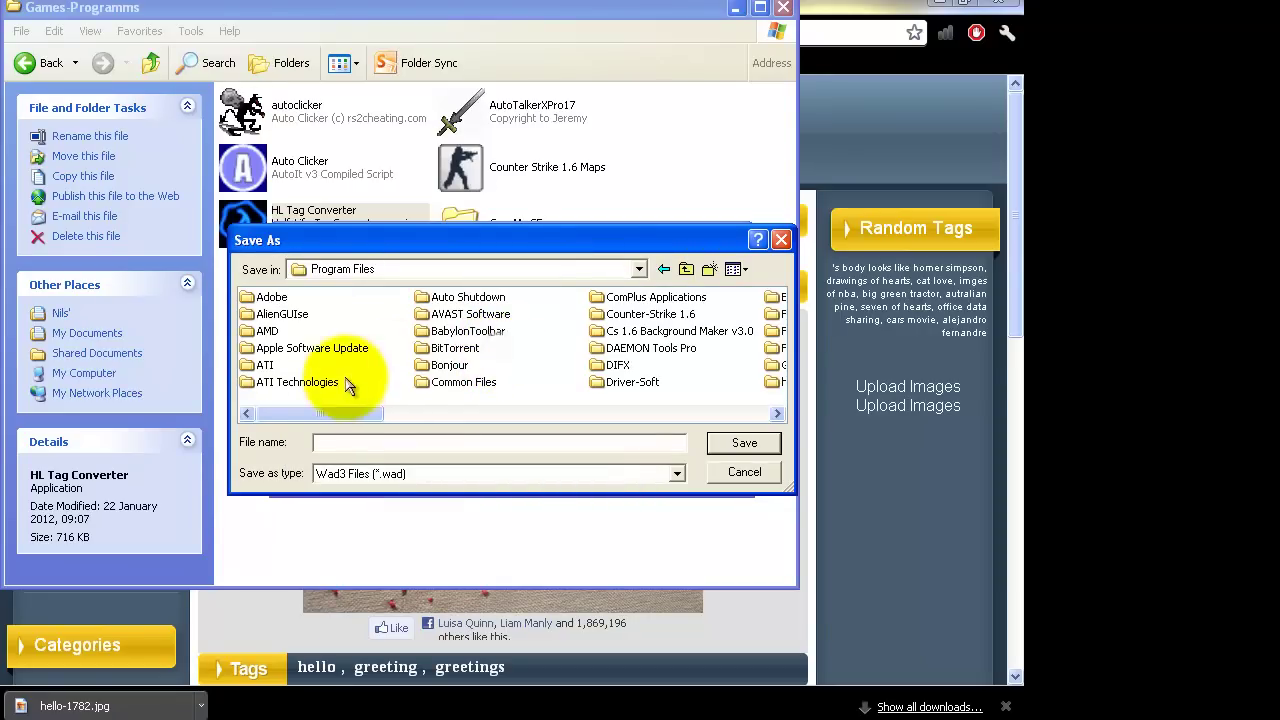
left_click_drag(320, 414, 609, 423)
left_click(618, 348)
double_click(619, 365)
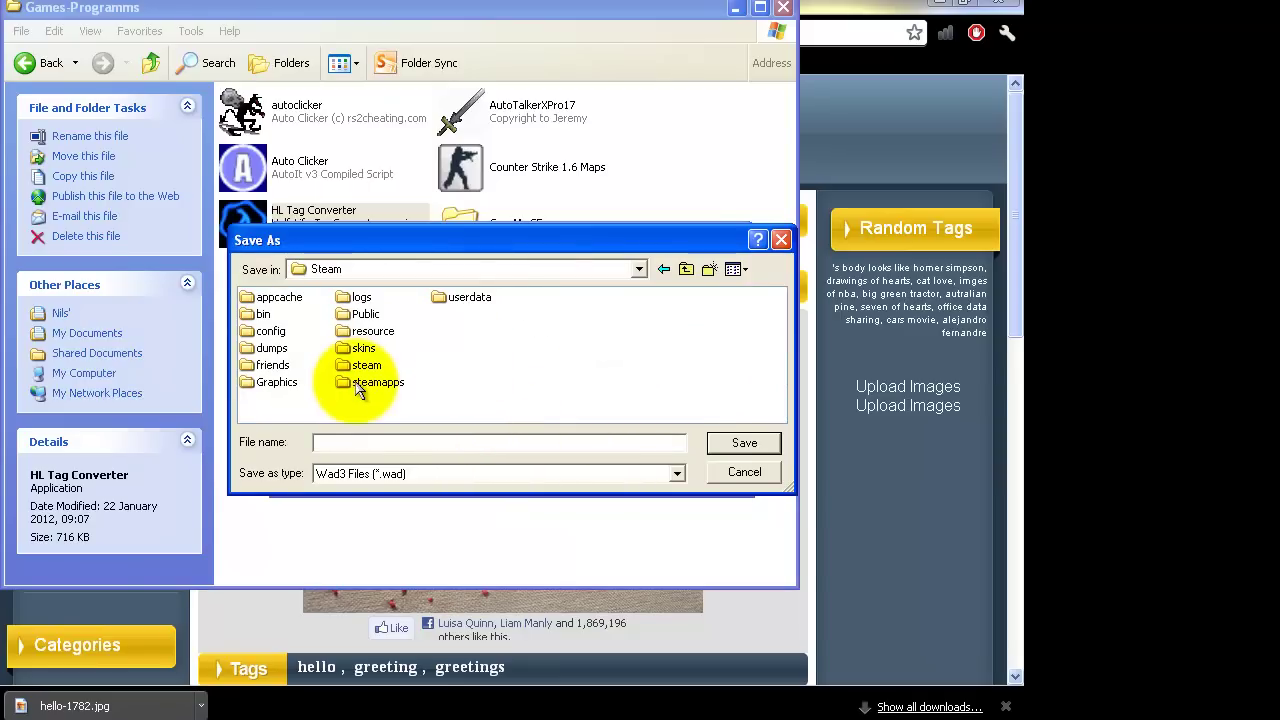
double_click(375, 384)
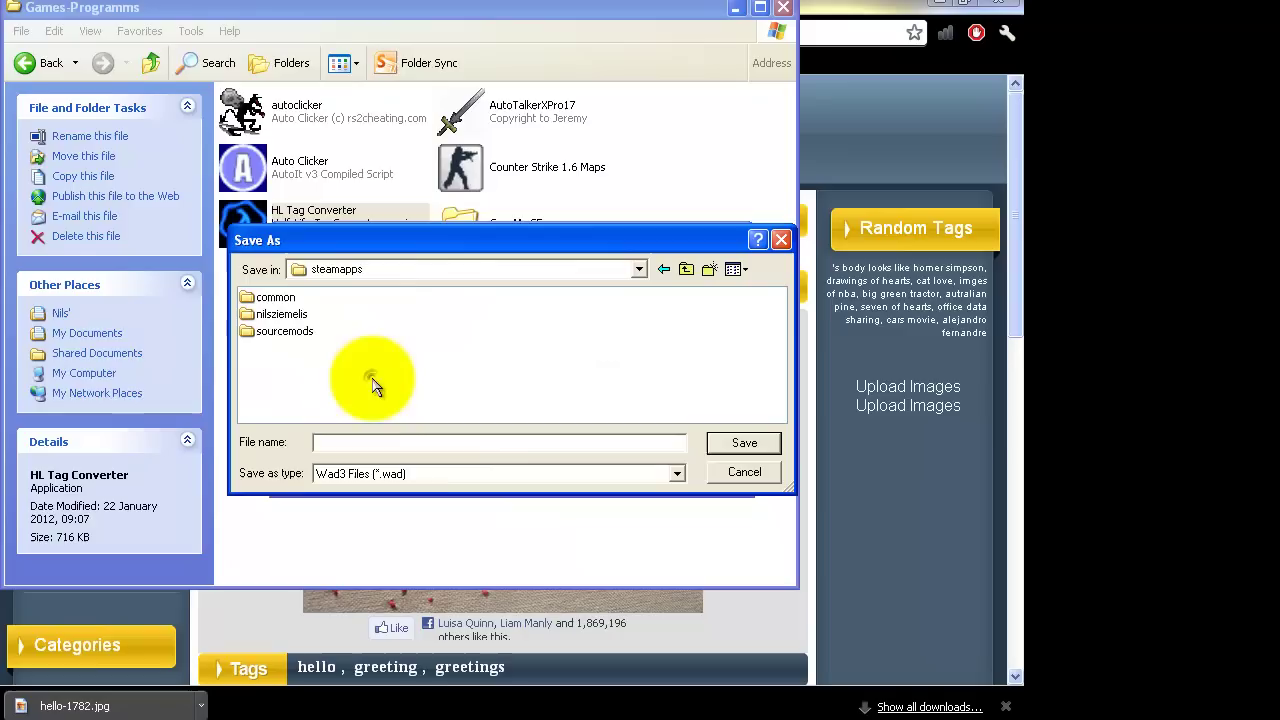
double_click(282, 316)
double_click(286, 297)
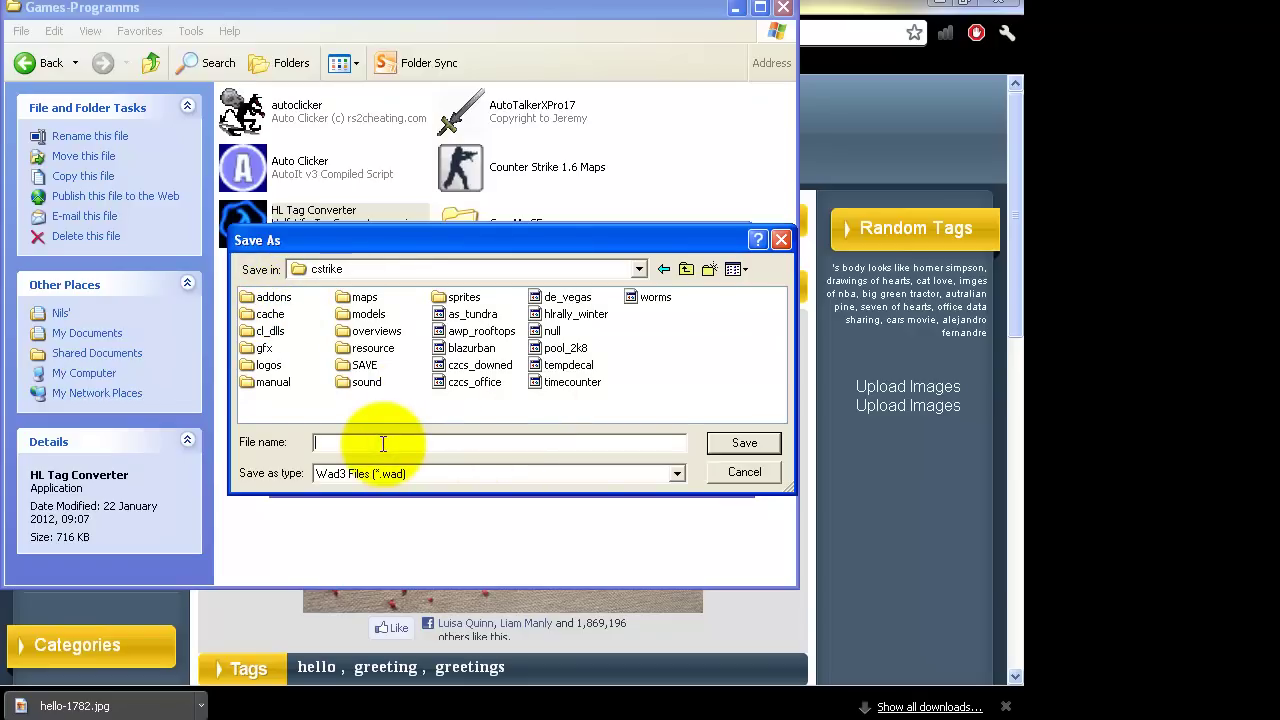
Save the spray as tempdecal.wad, overwriting the existing file in cstrike
type("te")
key("BackSpace")
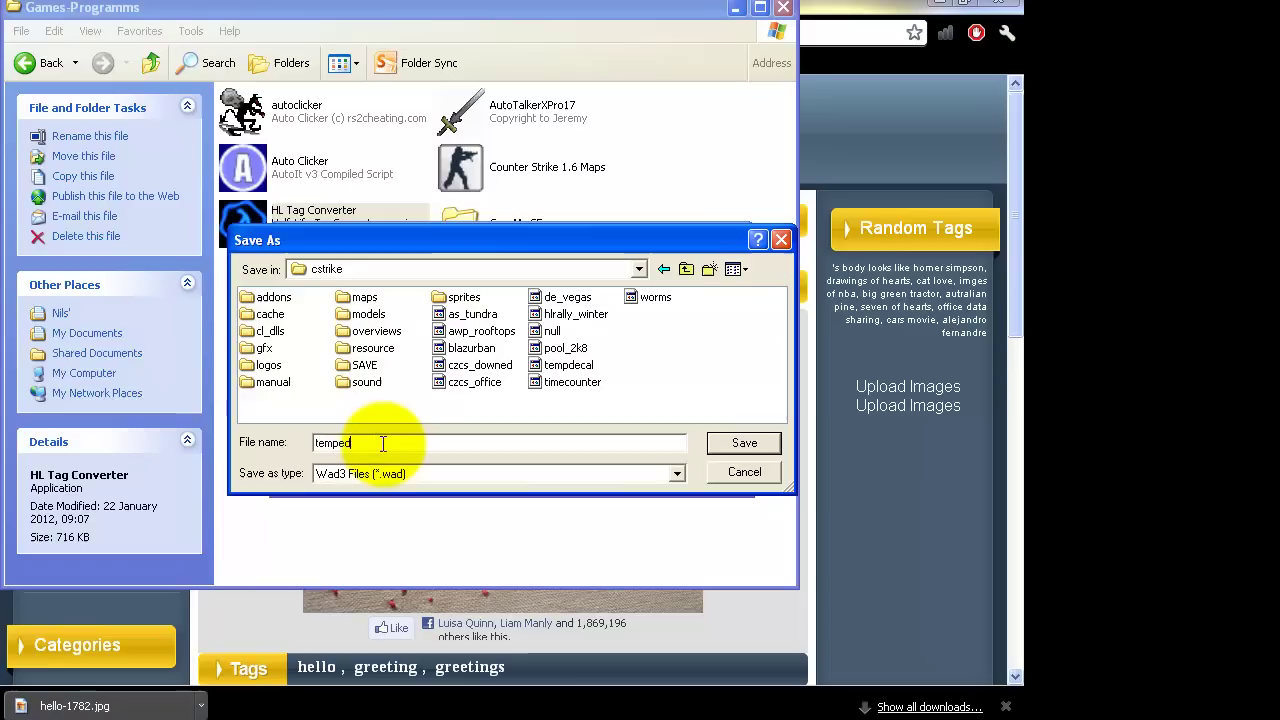
type("de")
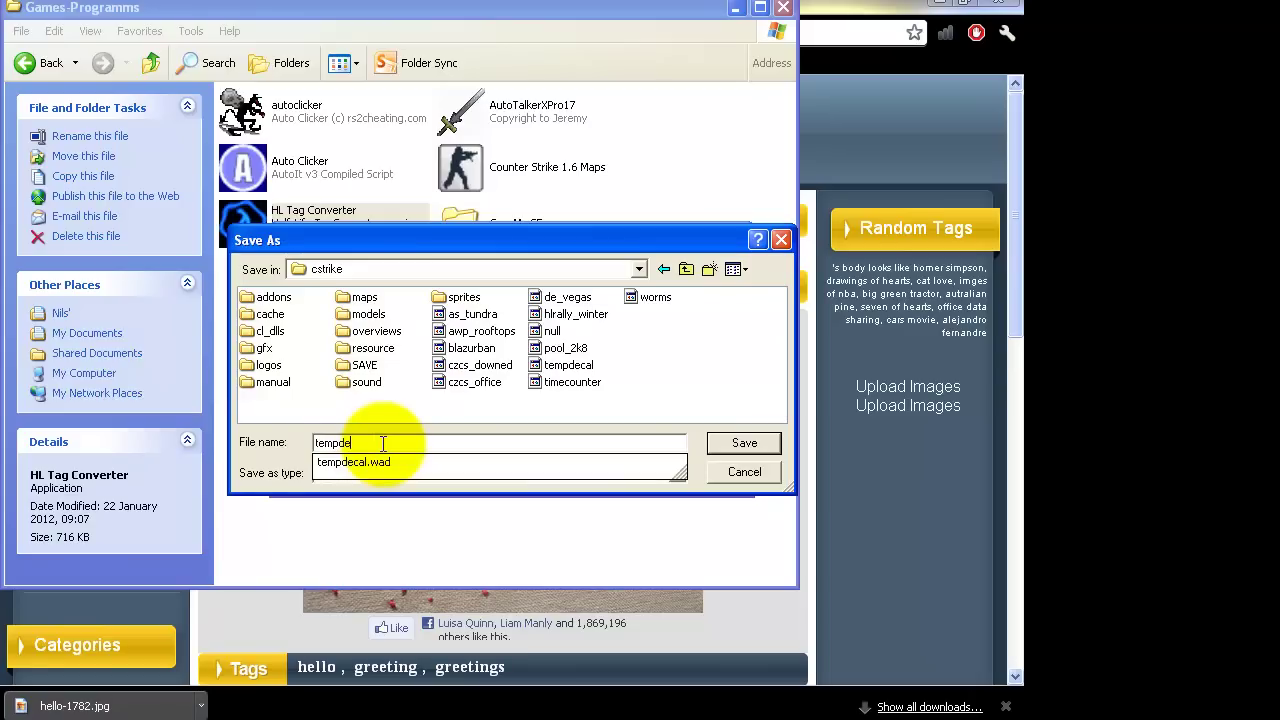
key("Down")
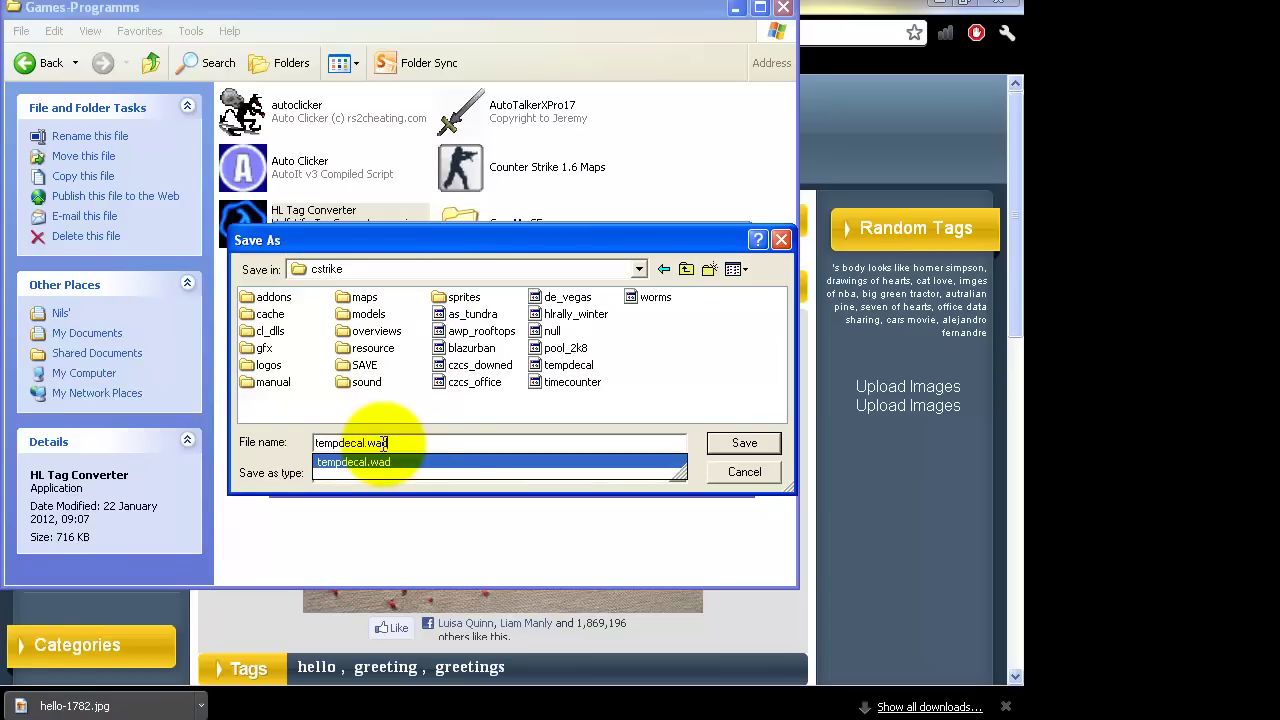
key("Return")
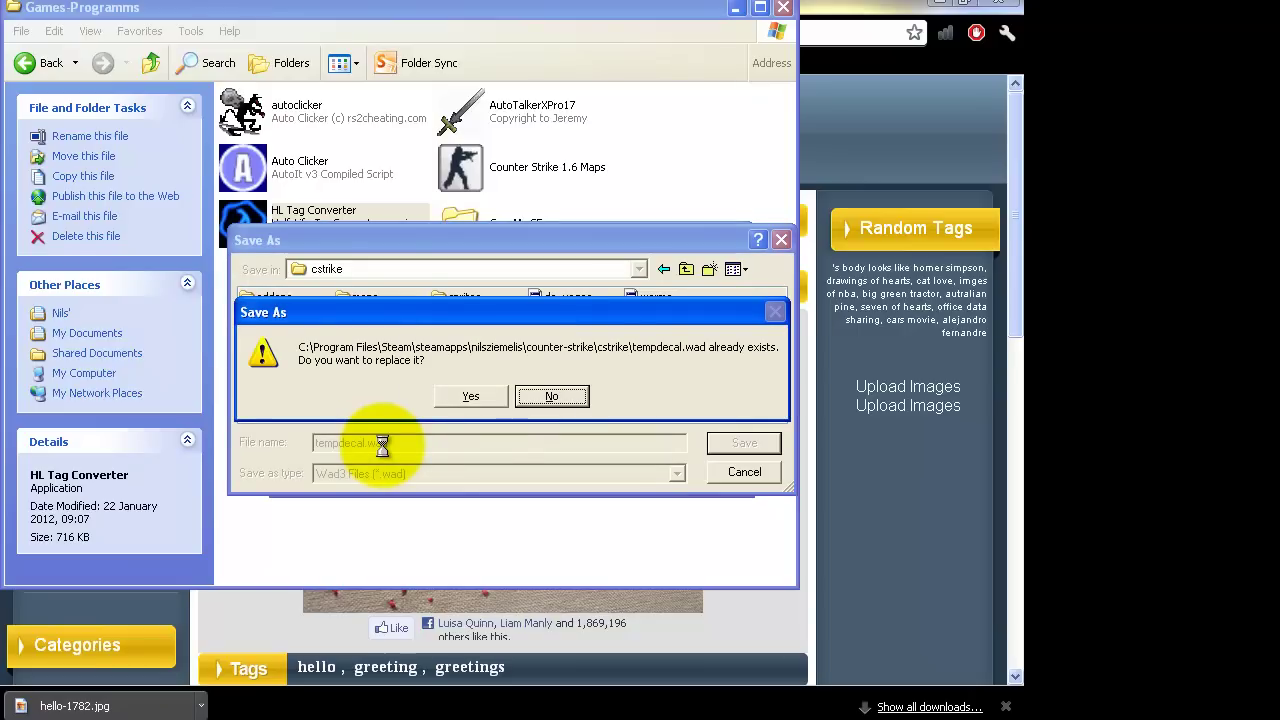
left_click(466, 398)
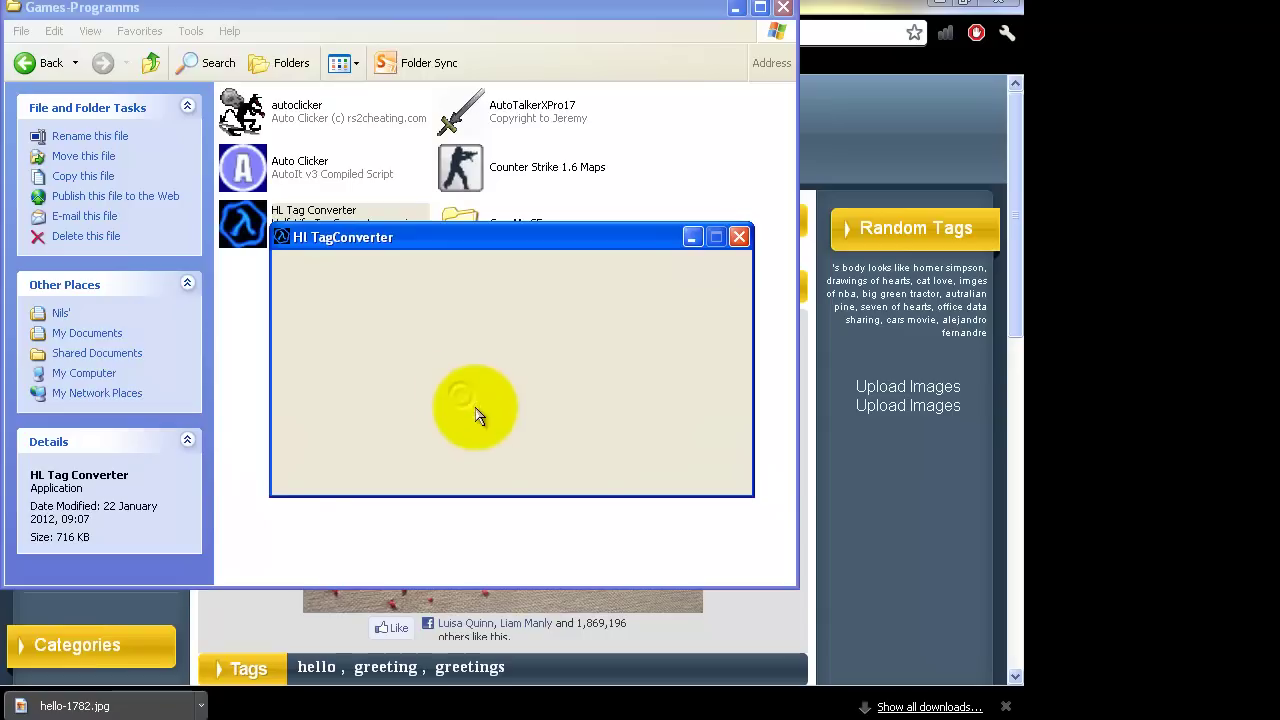